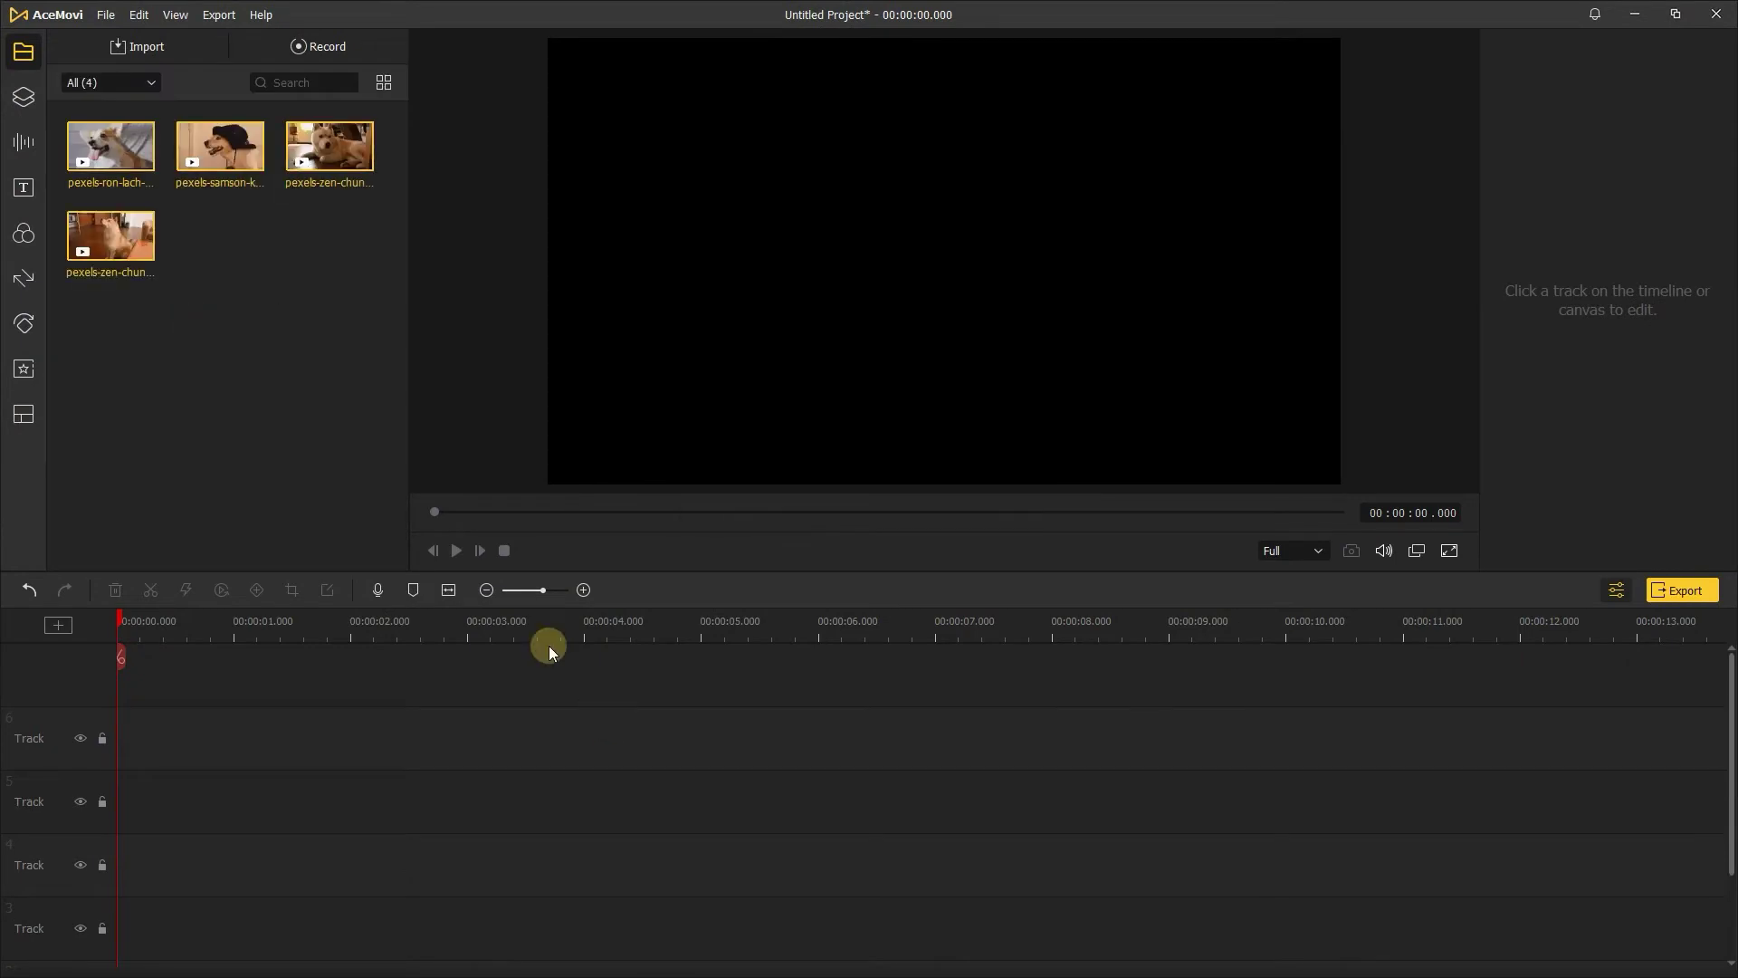
Step: Add the three-panel 3-3 split-screen template and open its editor
{"action": "left_click", "coordinate": [25, 414]}
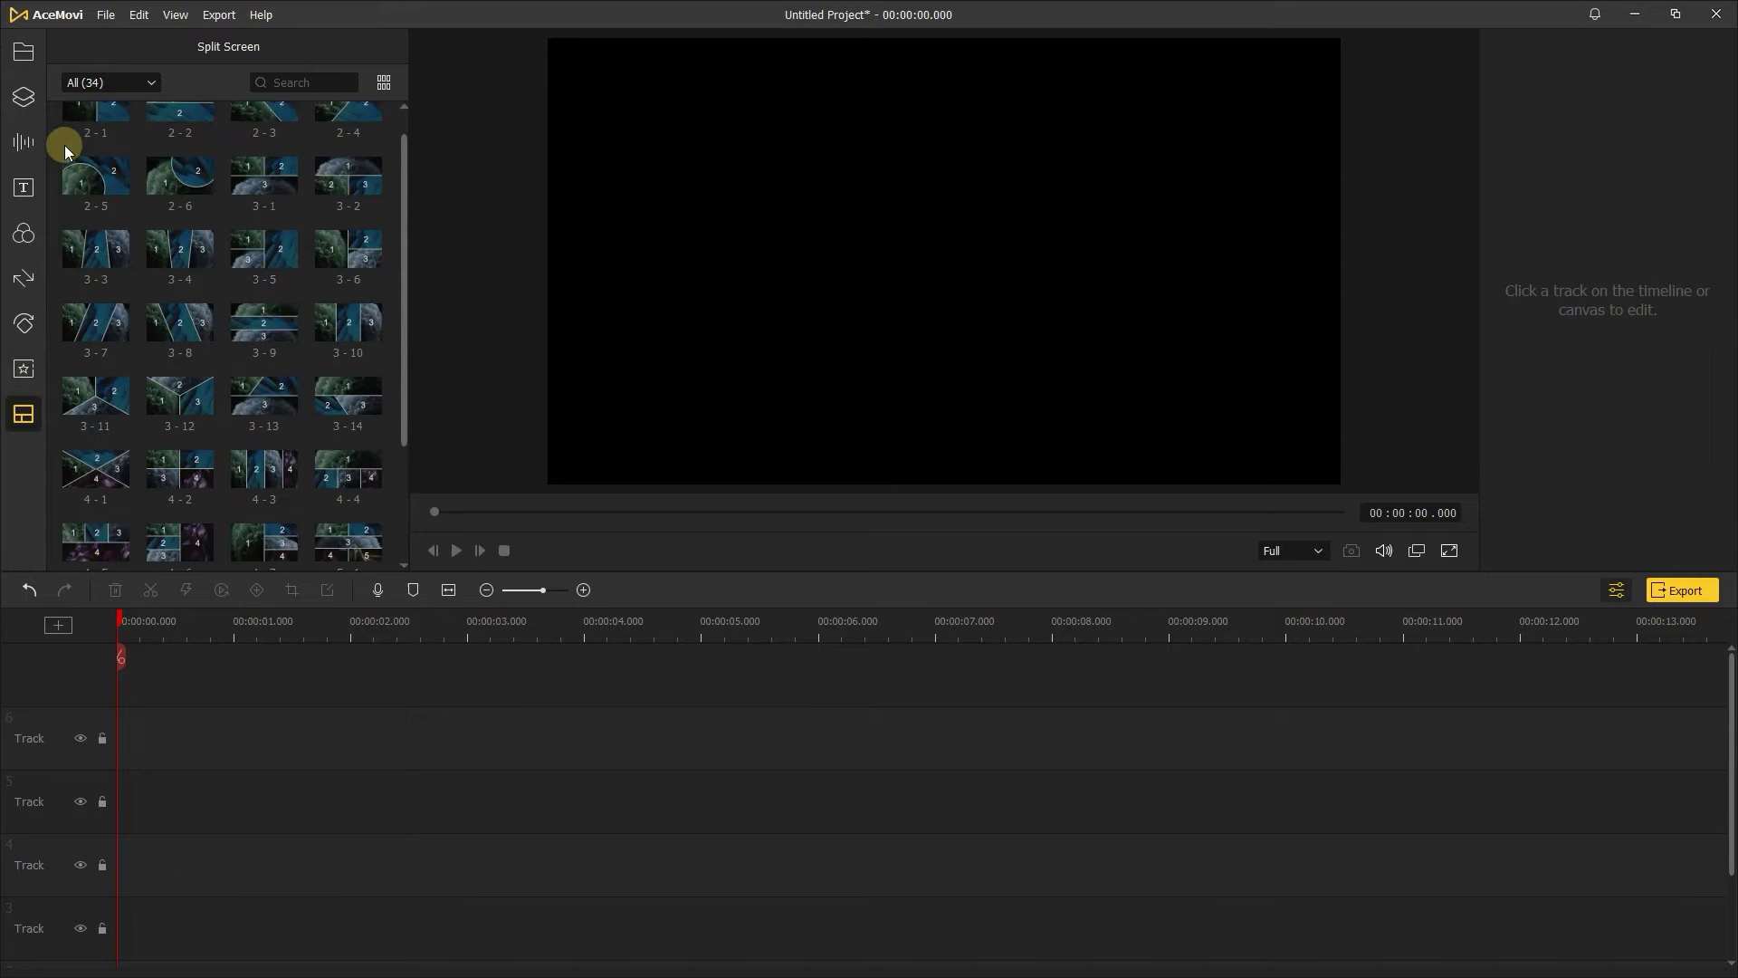
{"action": "scroll", "coordinate": [66, 140], "scroll_direction": "up", "scroll_amount": 2}
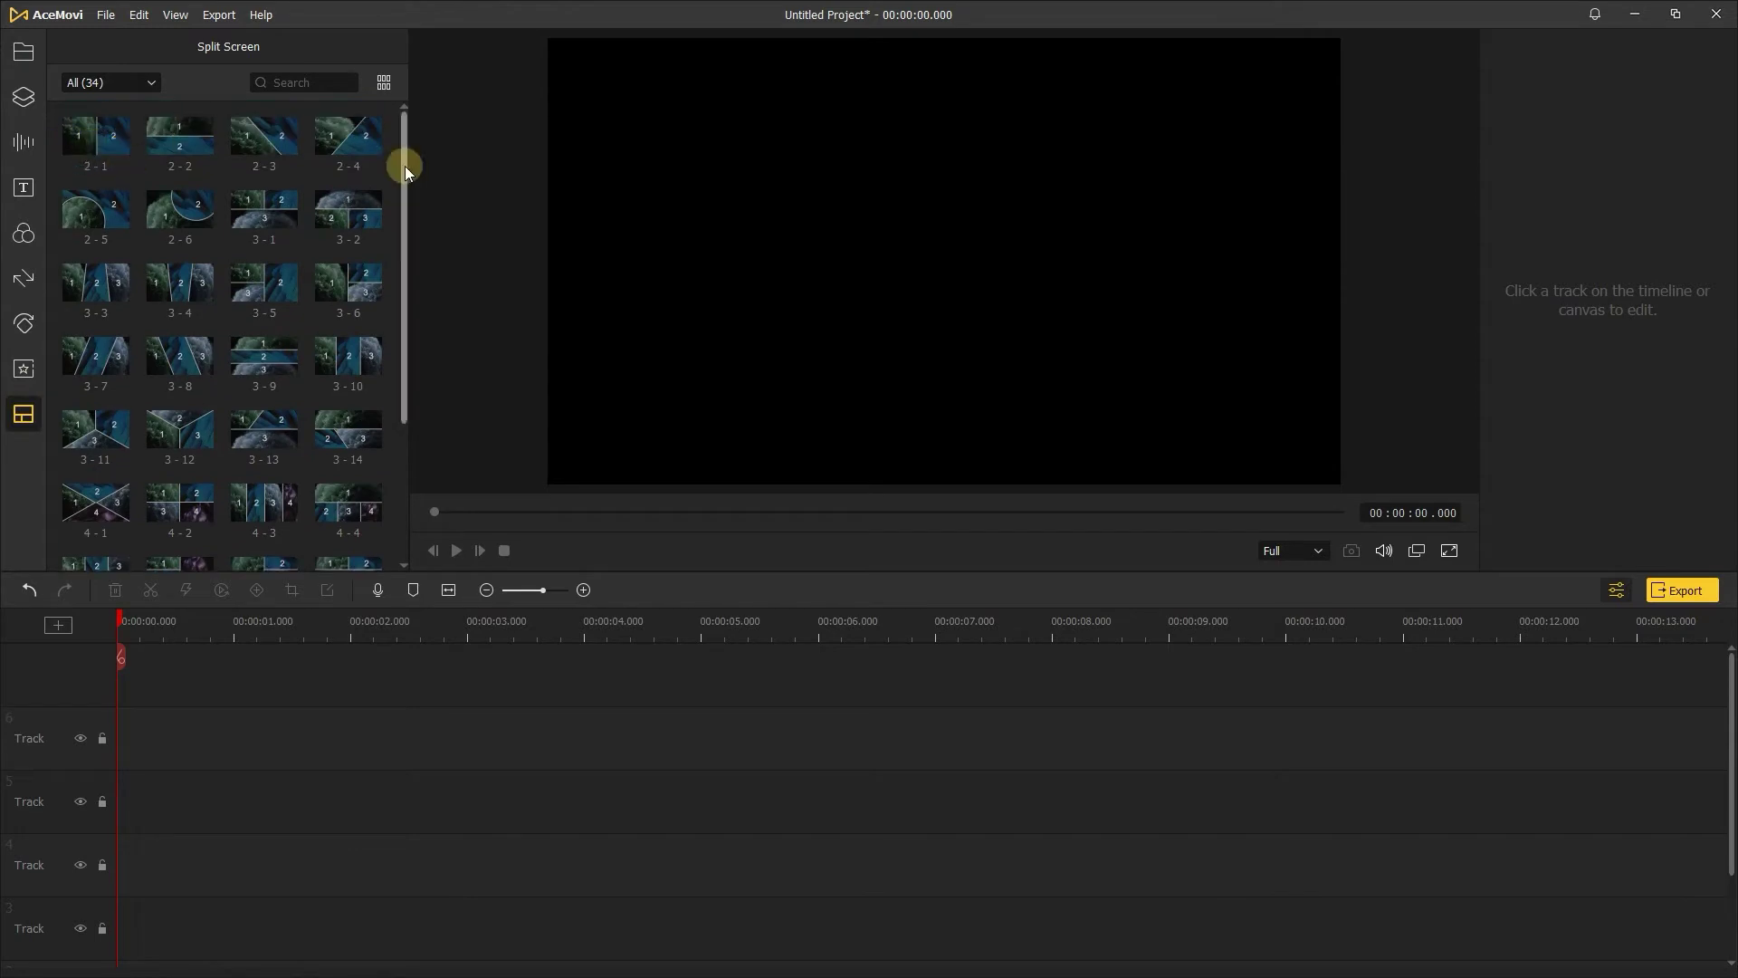
{"action": "left_click", "coordinate": [117, 291]}
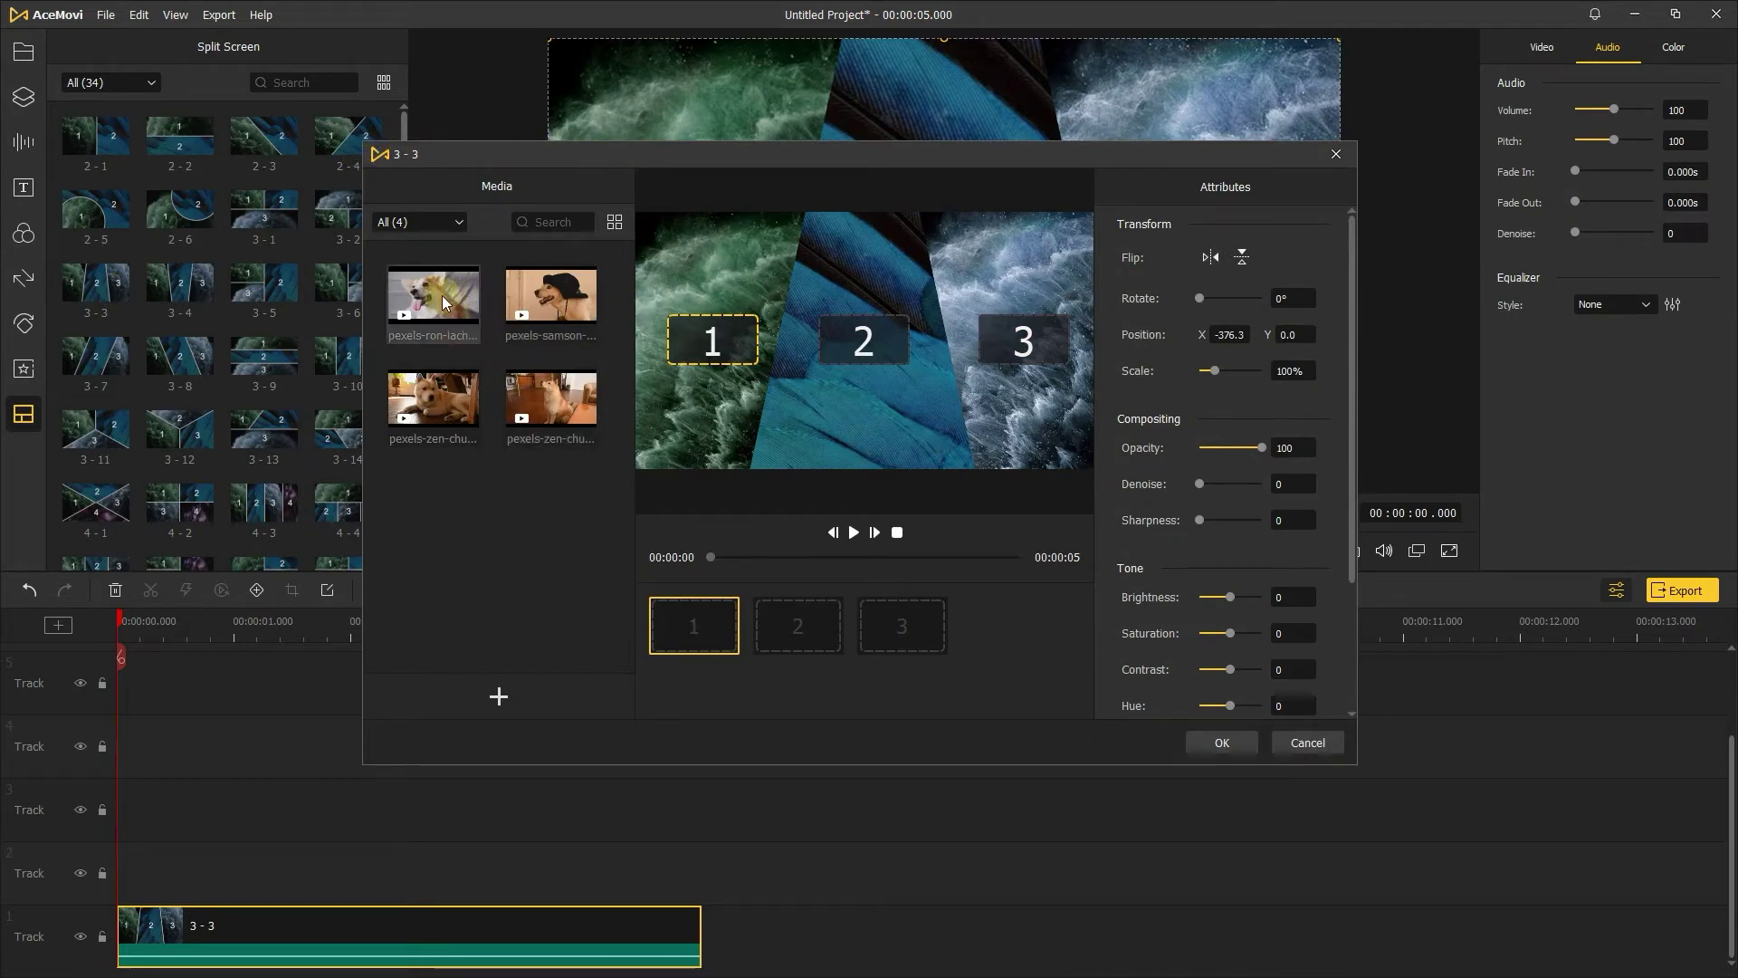
Step: Fill panels 1–3 with the corgi, dog-in-hat and fourth dog clips, reframing the corgi
{"action": "left_click_drag", "start_coordinate": [442, 303], "coordinate": [709, 343]}
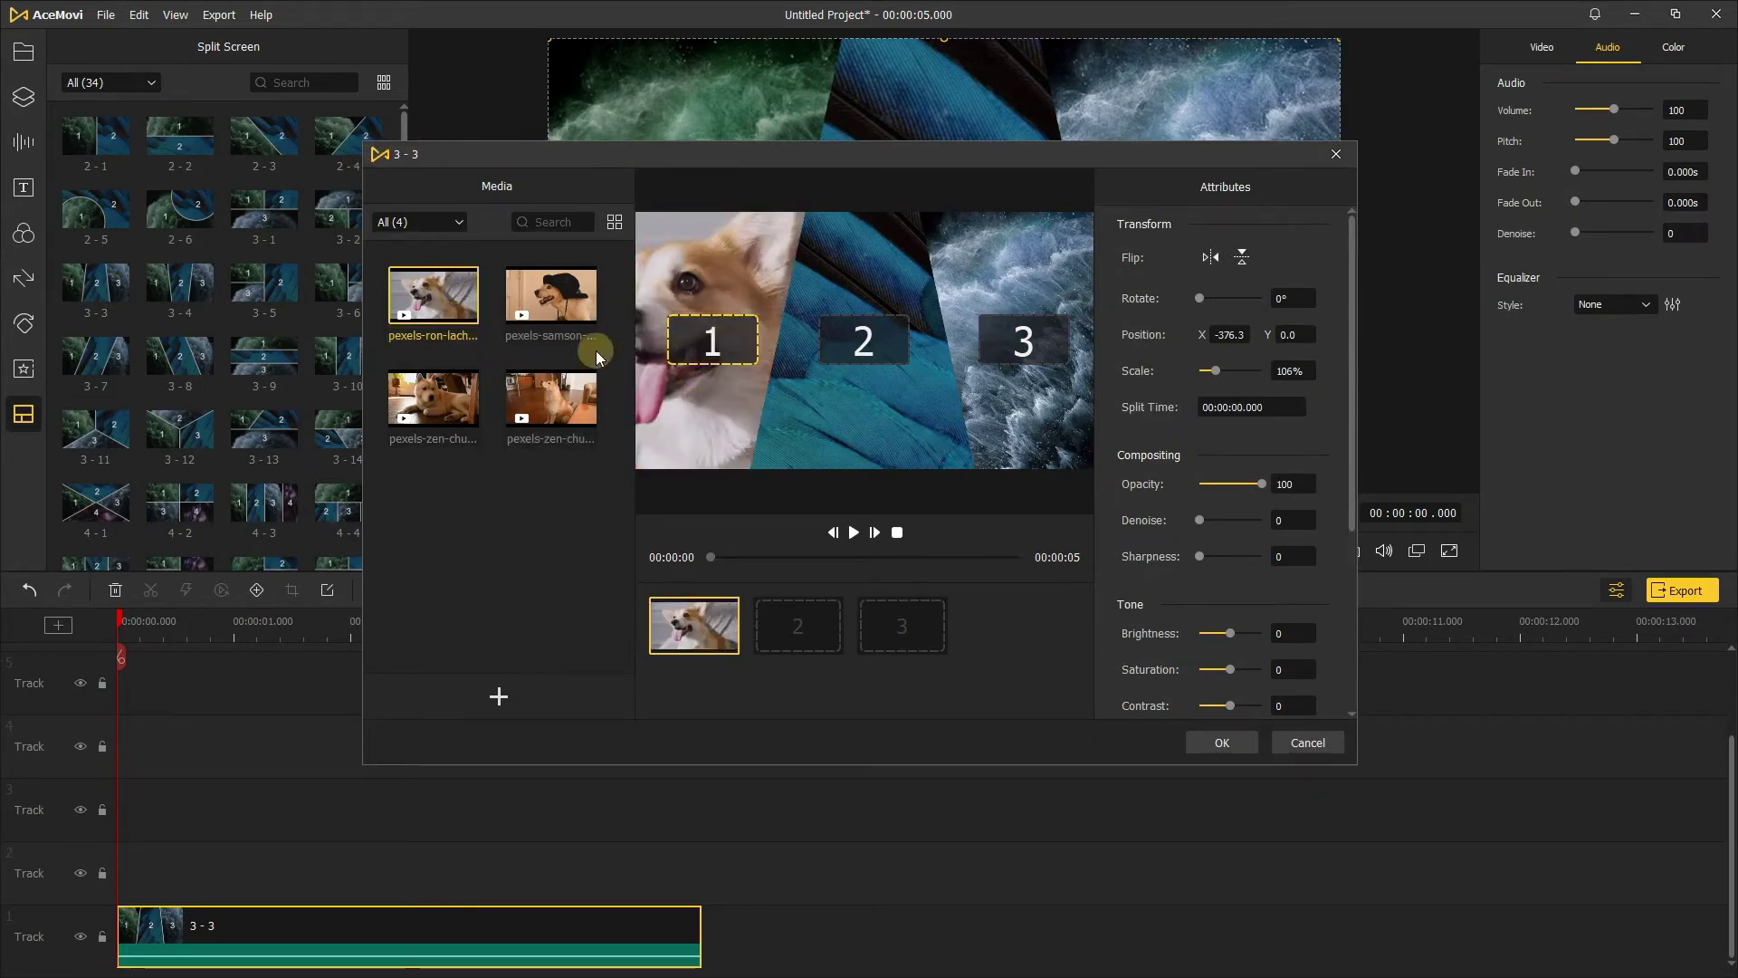
{"action": "left_click_drag", "start_coordinate": [553, 298], "coordinate": [888, 355]}
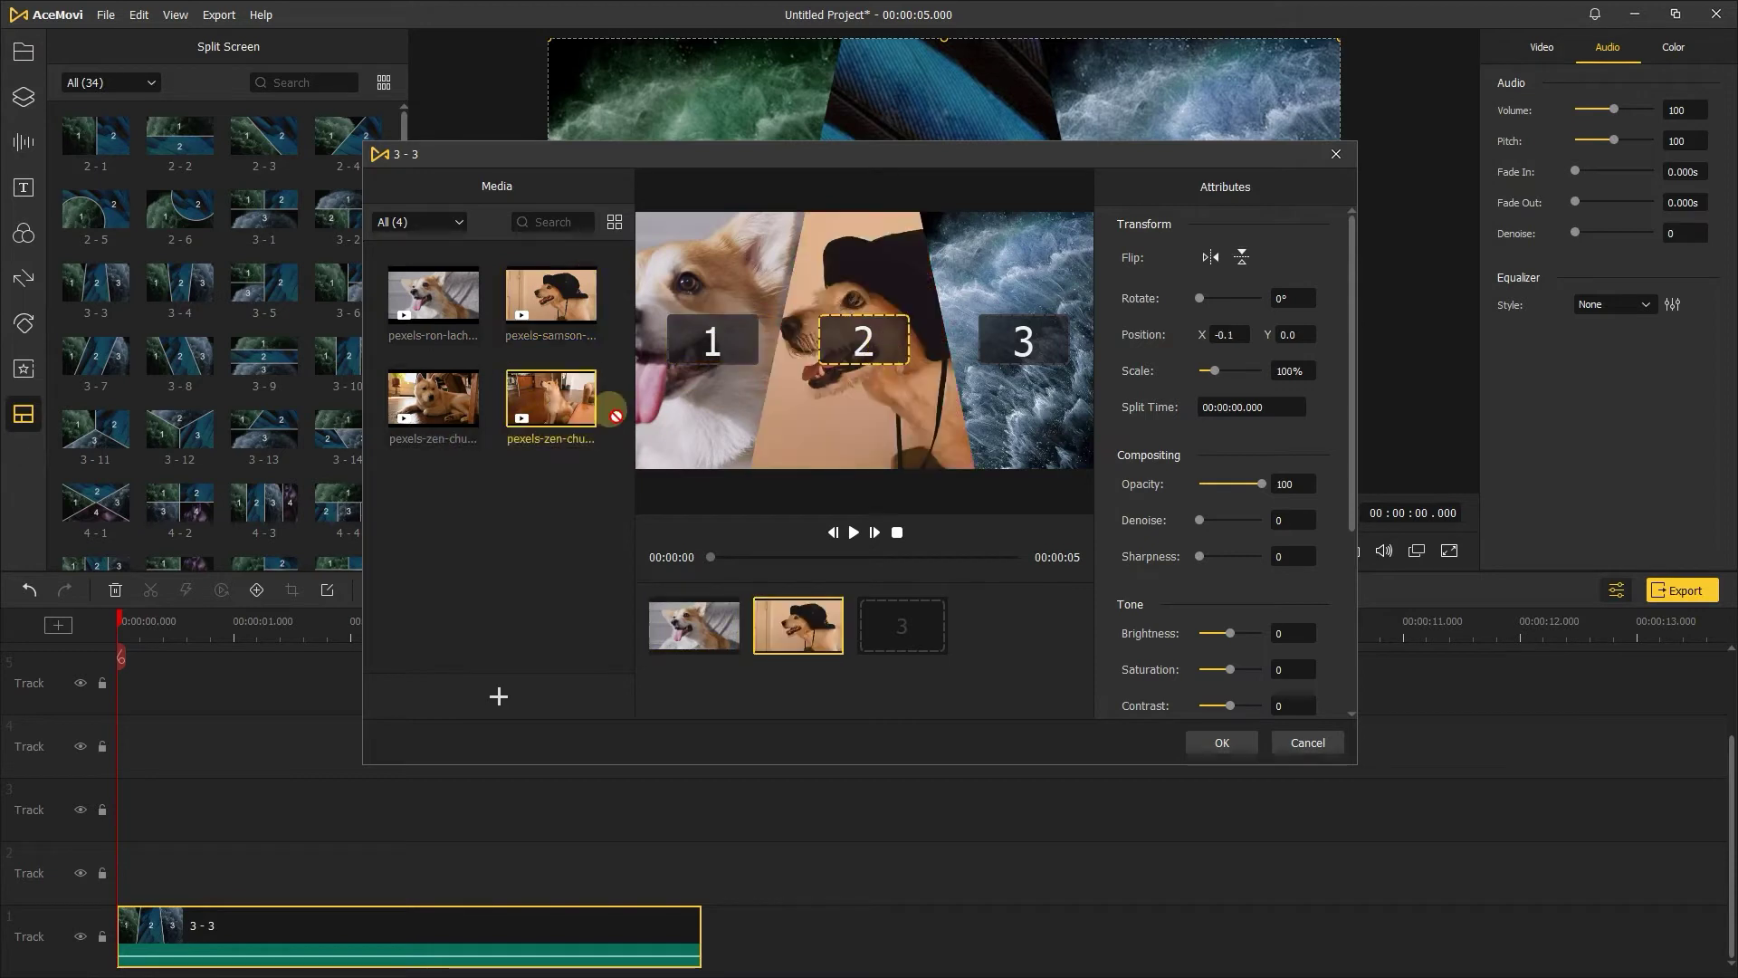
{"action": "left_click_drag", "start_coordinate": [551, 399], "coordinate": [1039, 338]}
{"action": "left_click_drag", "start_coordinate": [706, 338], "coordinate": [737, 329]}
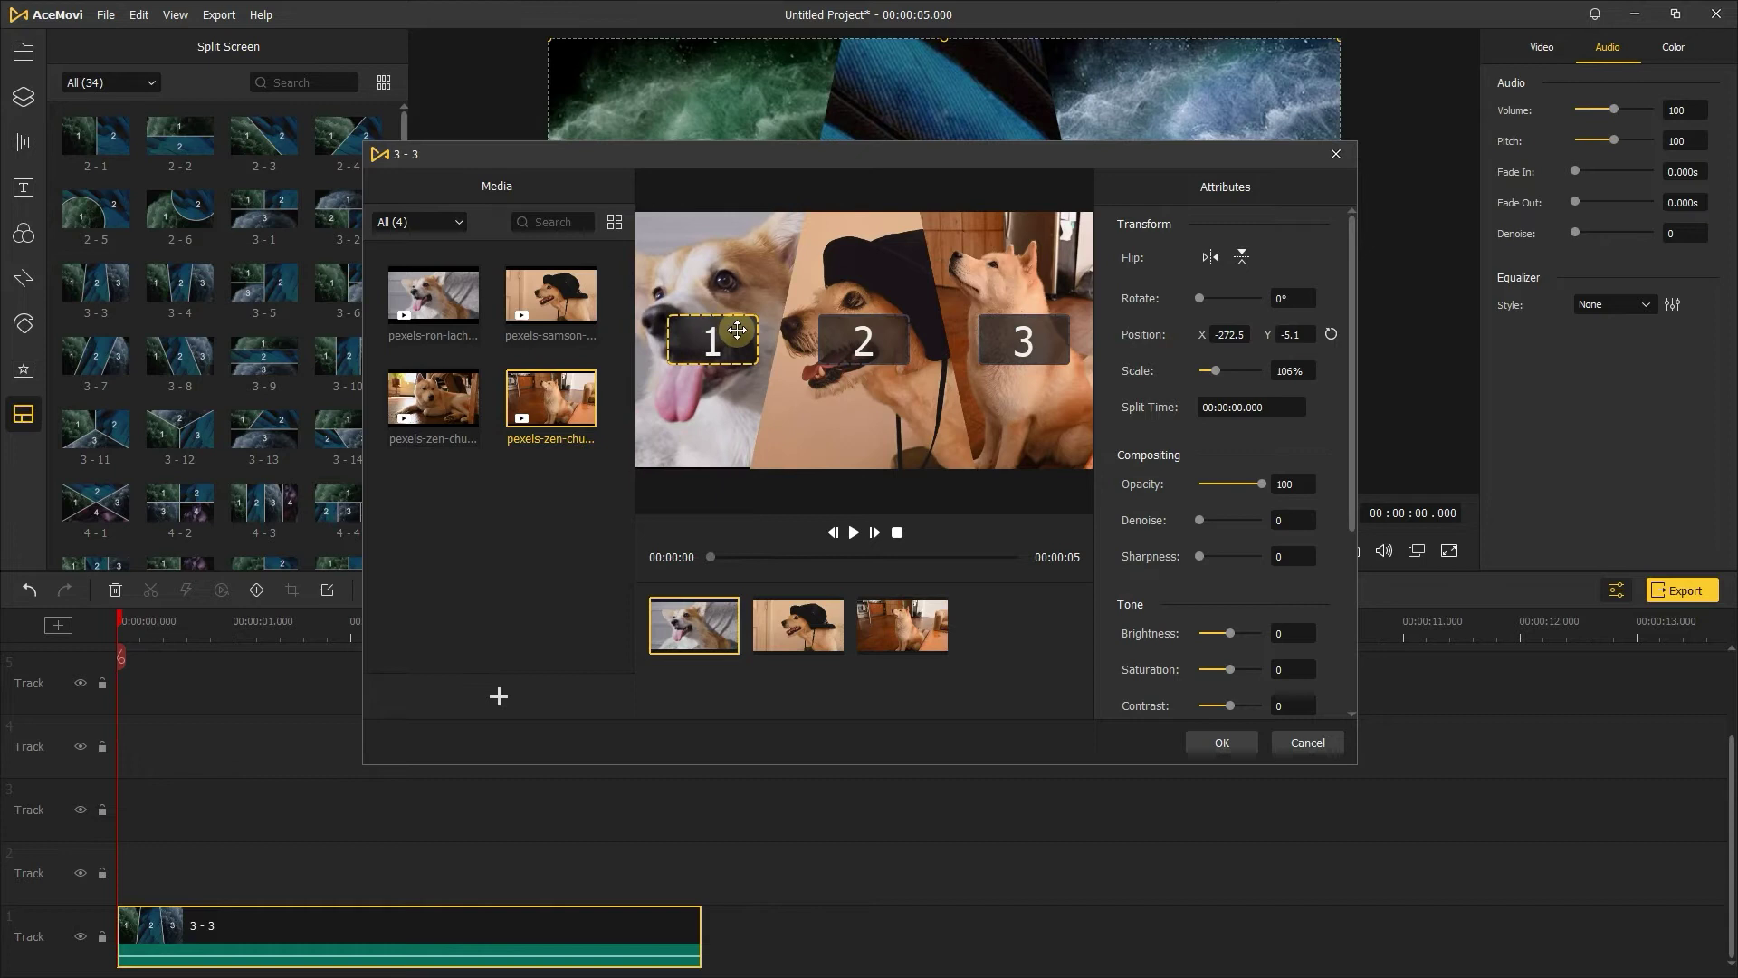
Step: Swap clips so the dog in a hat fills panel 1 and the corgi panel 2
{"action": "left_click", "coordinate": [842, 351]}
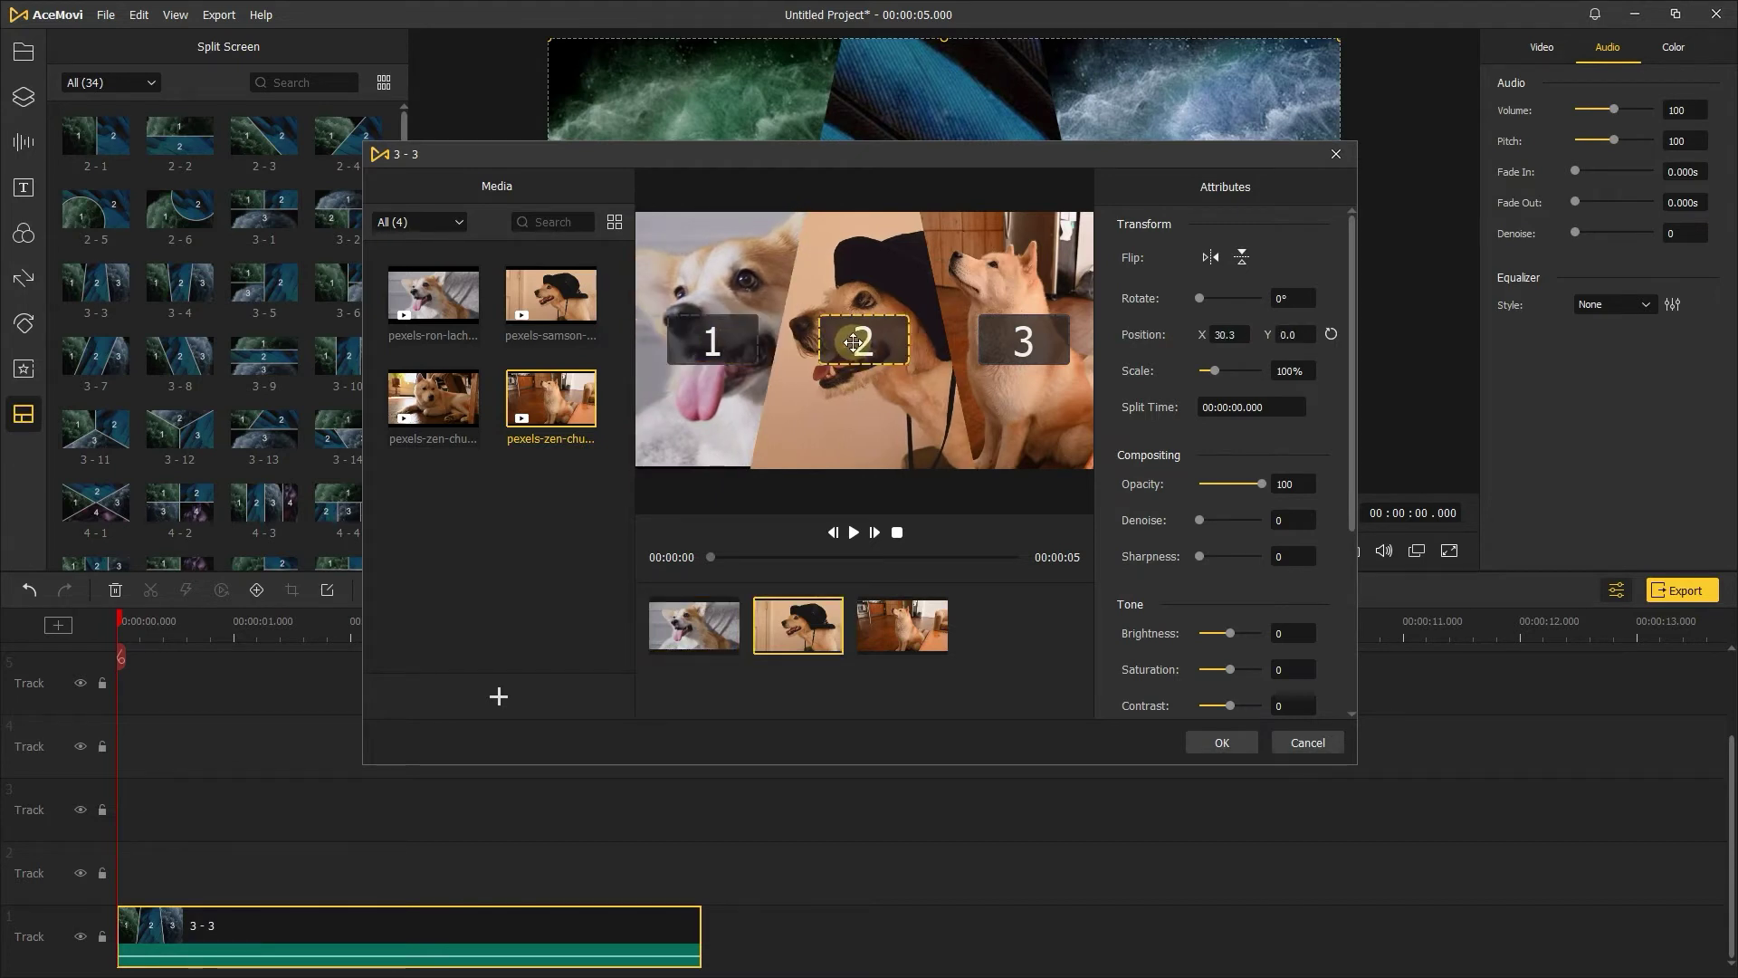
{"action": "key", "text": "Delete"}
{"action": "left_click_drag", "start_coordinate": [433, 294], "coordinate": [860, 344]}
{"action": "left_click", "coordinate": [712, 340]}
{"action": "key", "text": "Delete"}
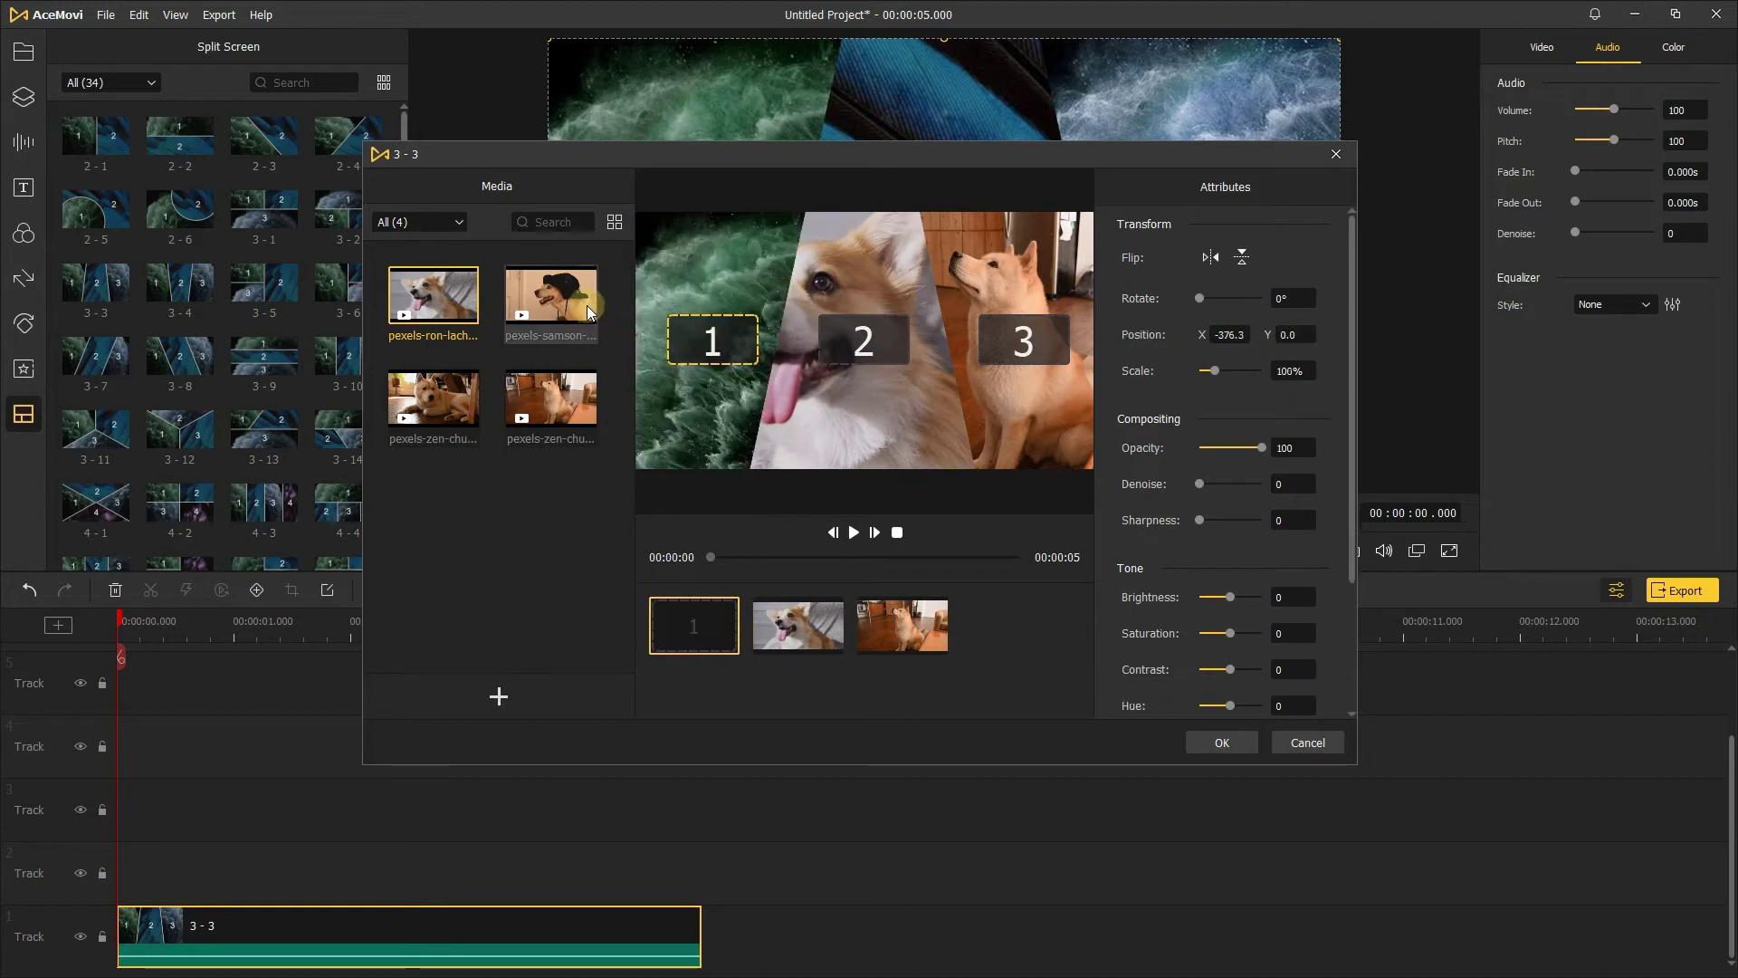
{"action": "left_click_drag", "start_coordinate": [582, 290], "coordinate": [713, 340]}
{"action": "left_click_drag", "start_coordinate": [865, 343], "coordinate": [912, 339]}
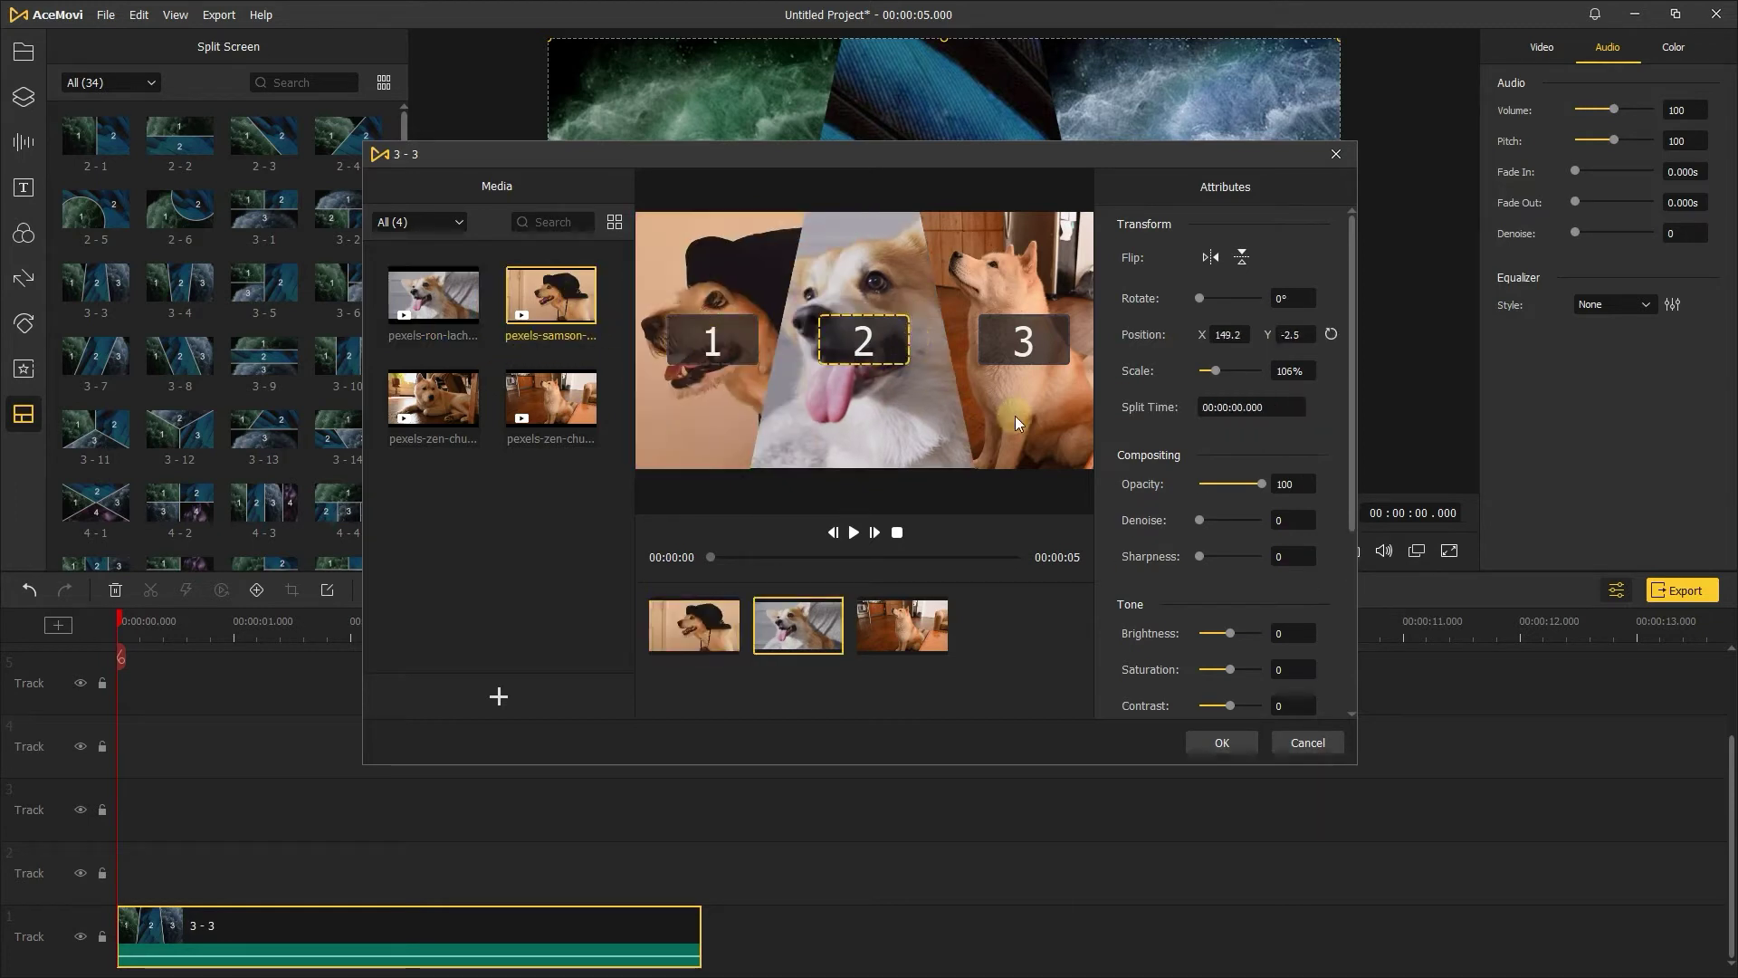
Step: Slightly brighten the middle corgi panel's tone, preview the split screen, and apply it
{"action": "left_click_drag", "start_coordinate": [1352, 313], "coordinate": [1354, 529]}
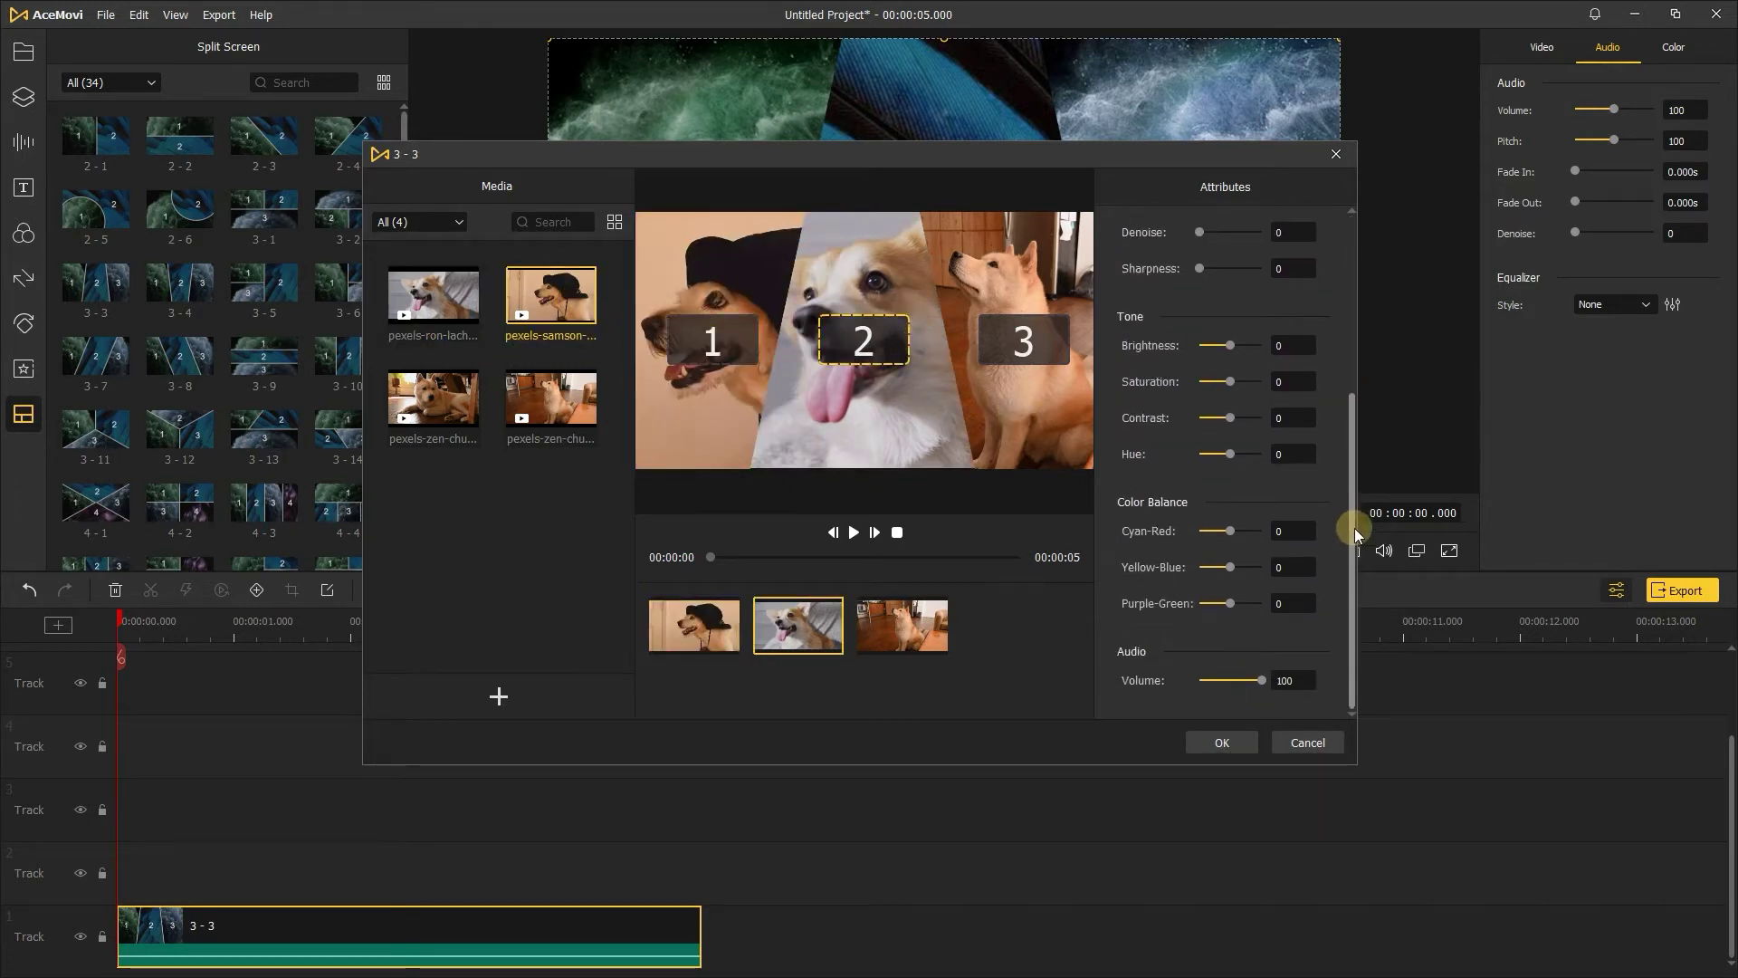
{"action": "left_click_drag", "start_coordinate": [1230, 348], "coordinate": [1232, 349]}
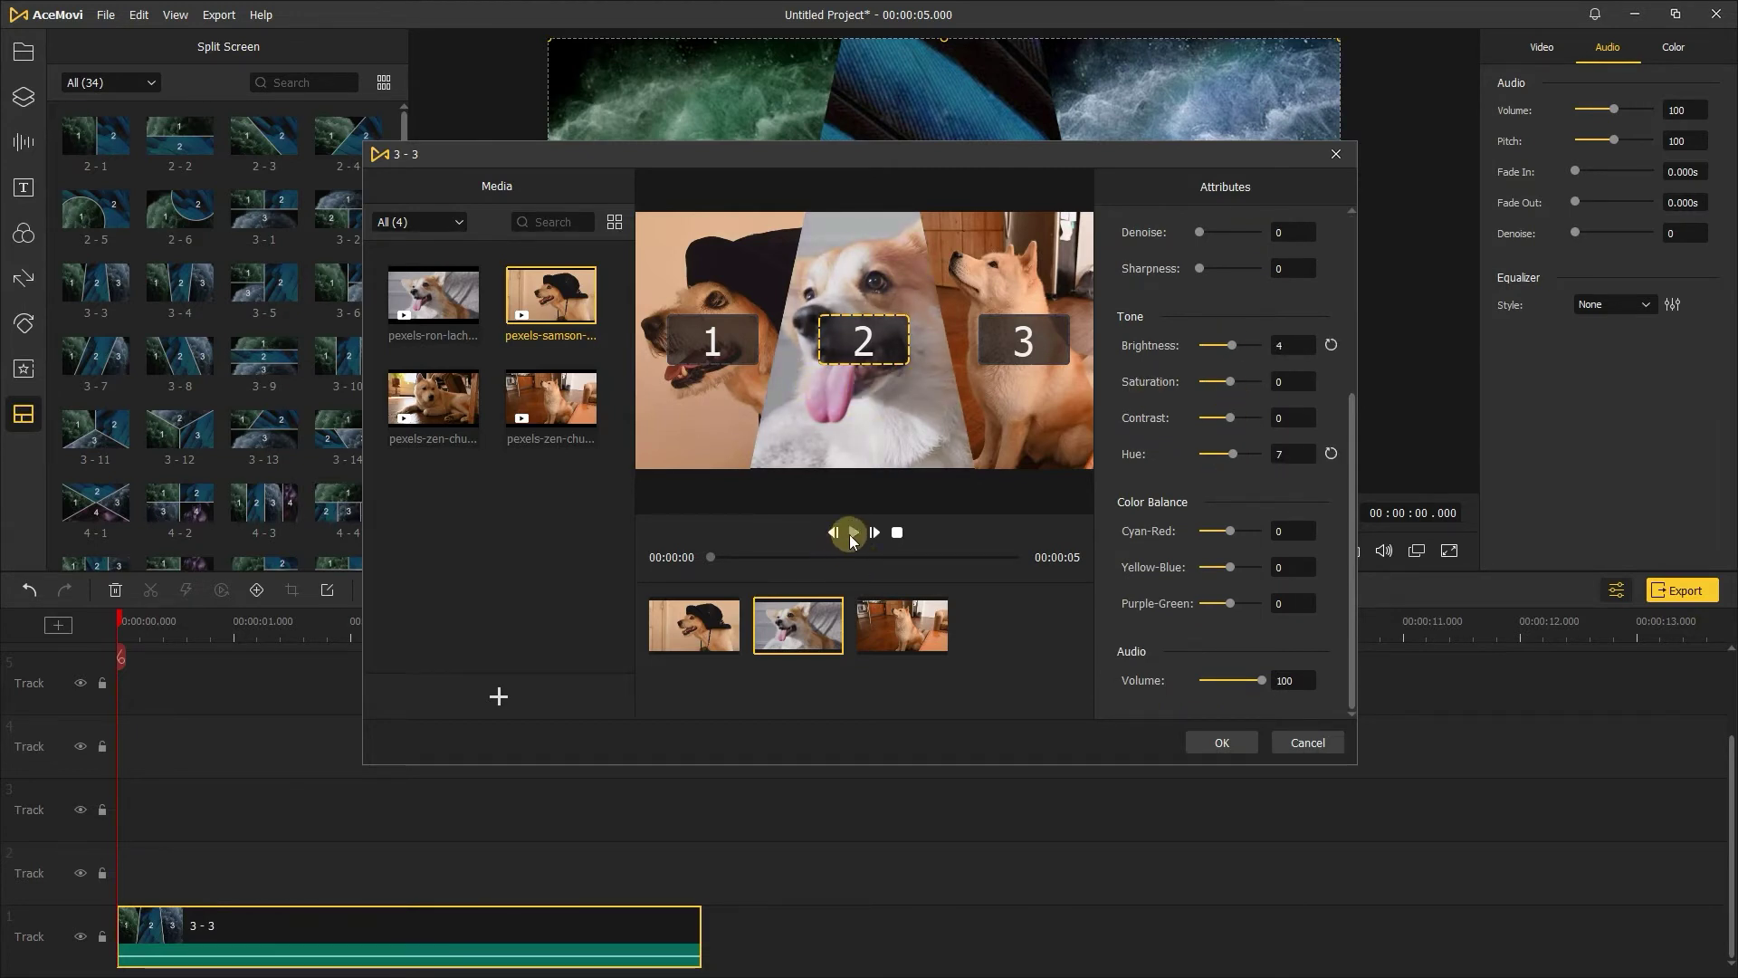
{"action": "left_click", "coordinate": [851, 536]}
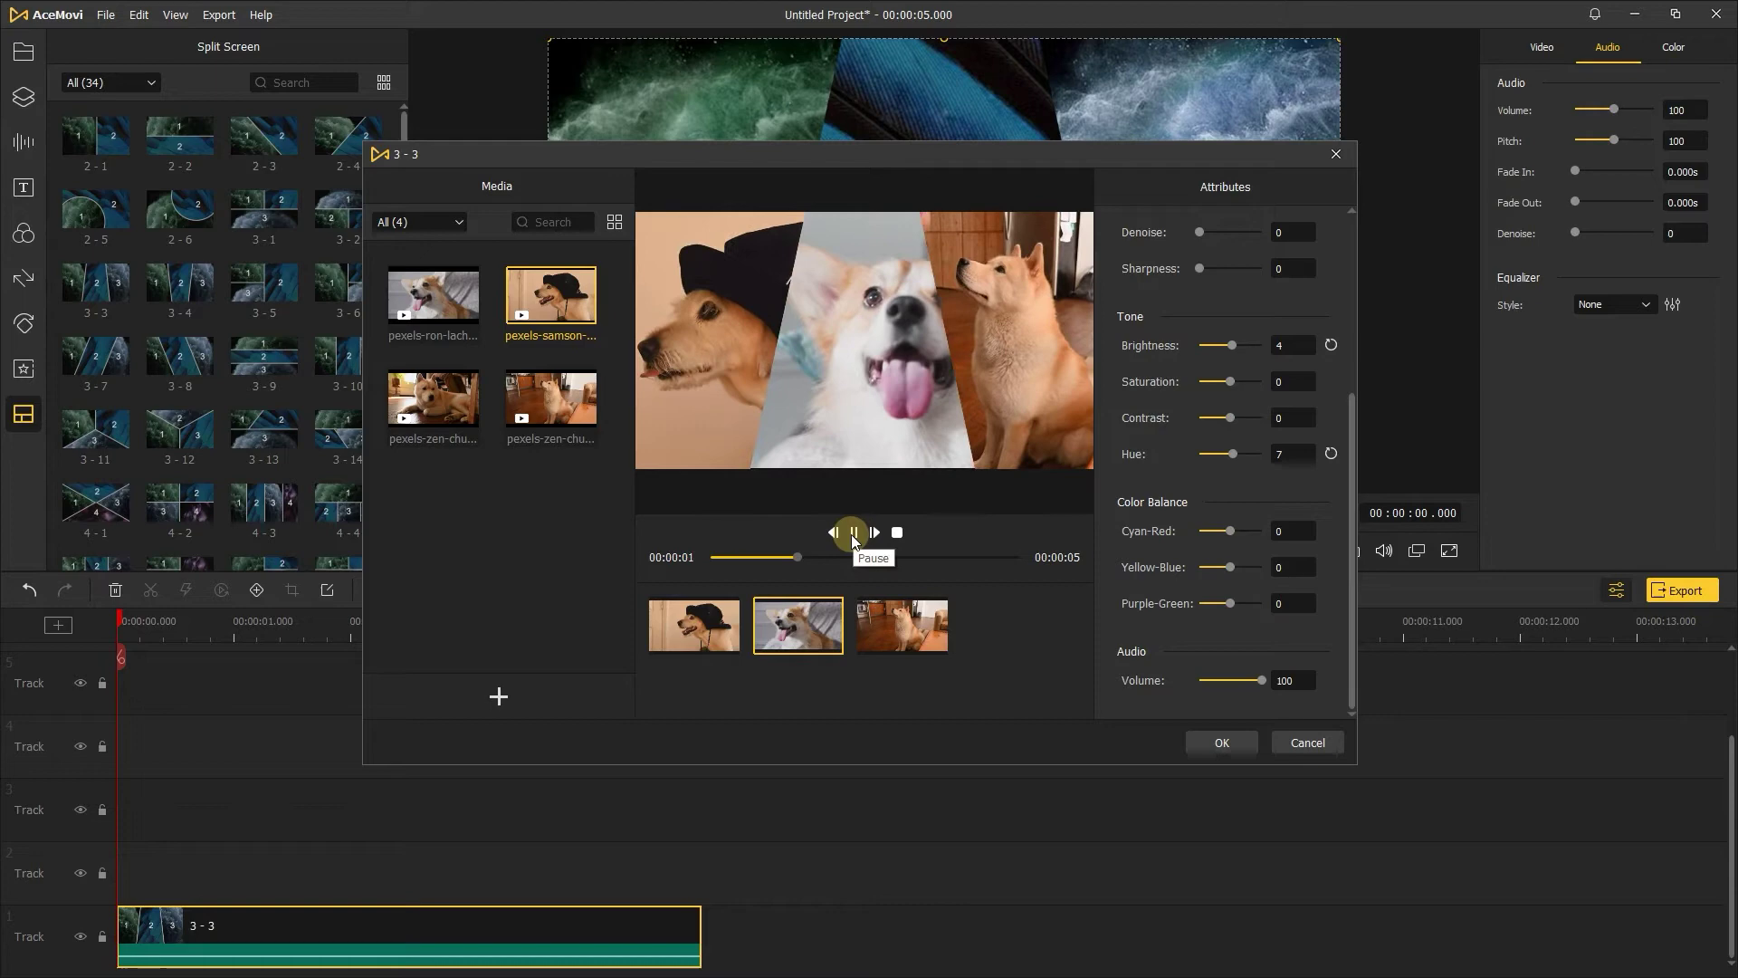
{"action": "left_click", "coordinate": [863, 525]}
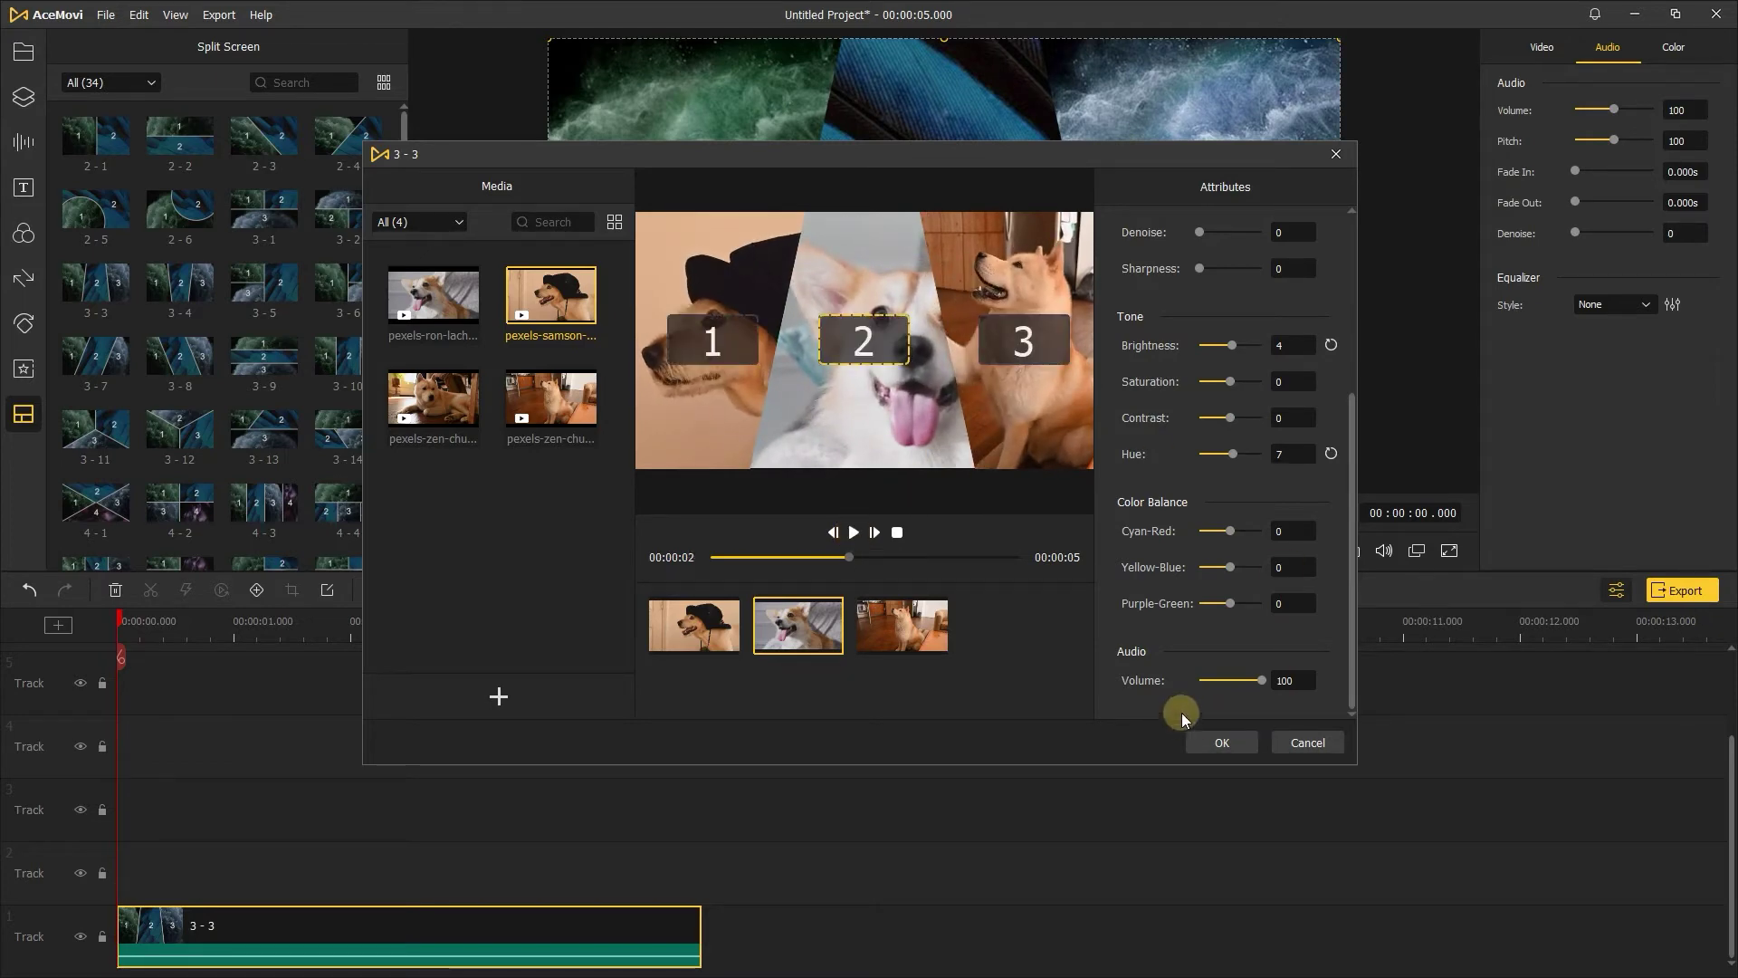
{"action": "left_click", "coordinate": [1221, 743]}
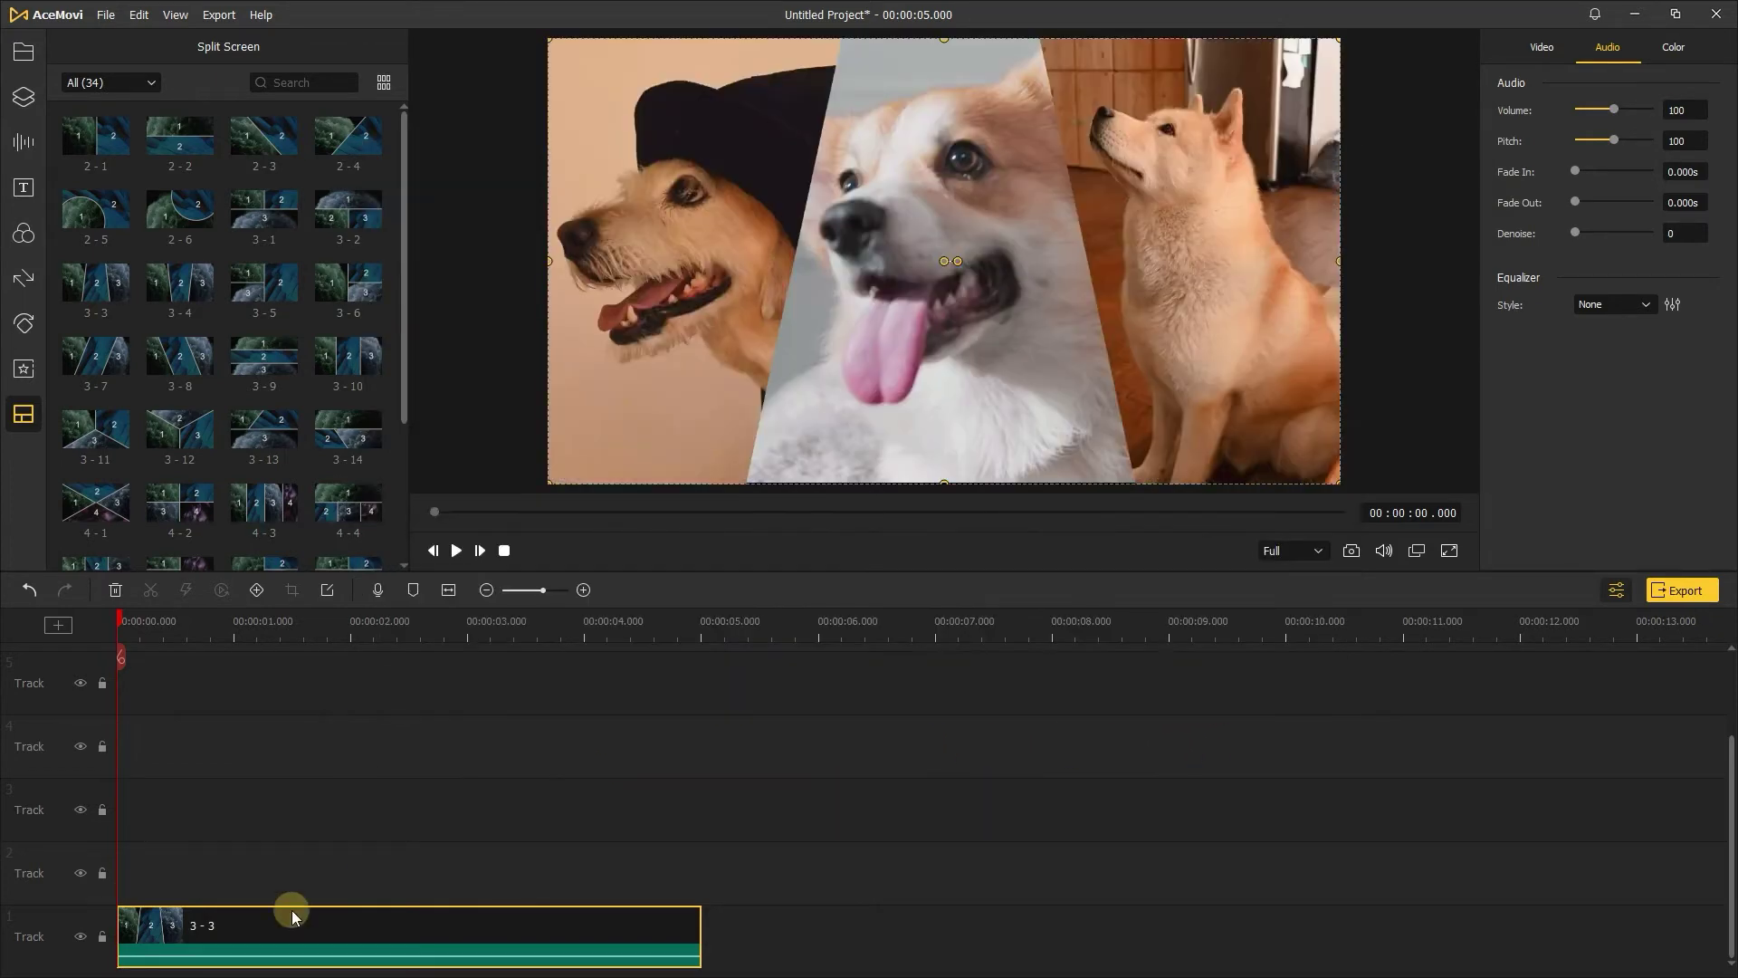
Step: Move the split-screen clip to track 4 and add the Instagram Title 4 text template
{"action": "left_click_drag", "start_coordinate": [292, 914], "coordinate": [292, 744]}
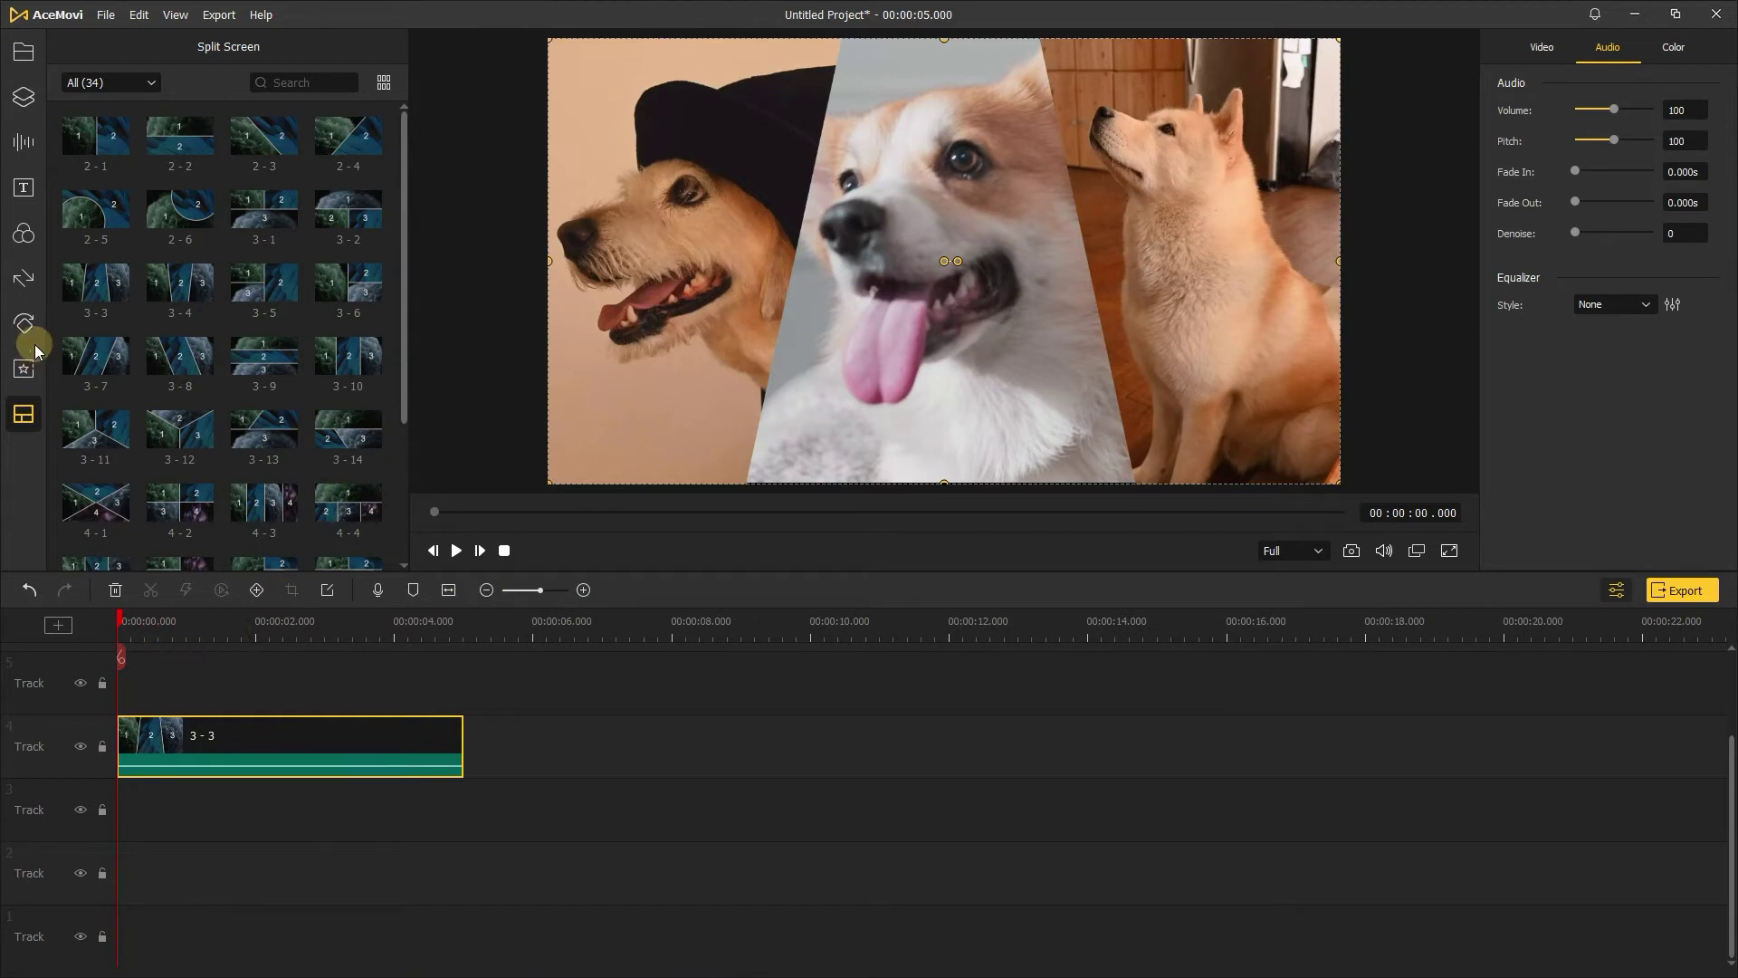
{"action": "left_click", "coordinate": [21, 187]}
{"action": "left_click", "coordinate": [125, 82]}
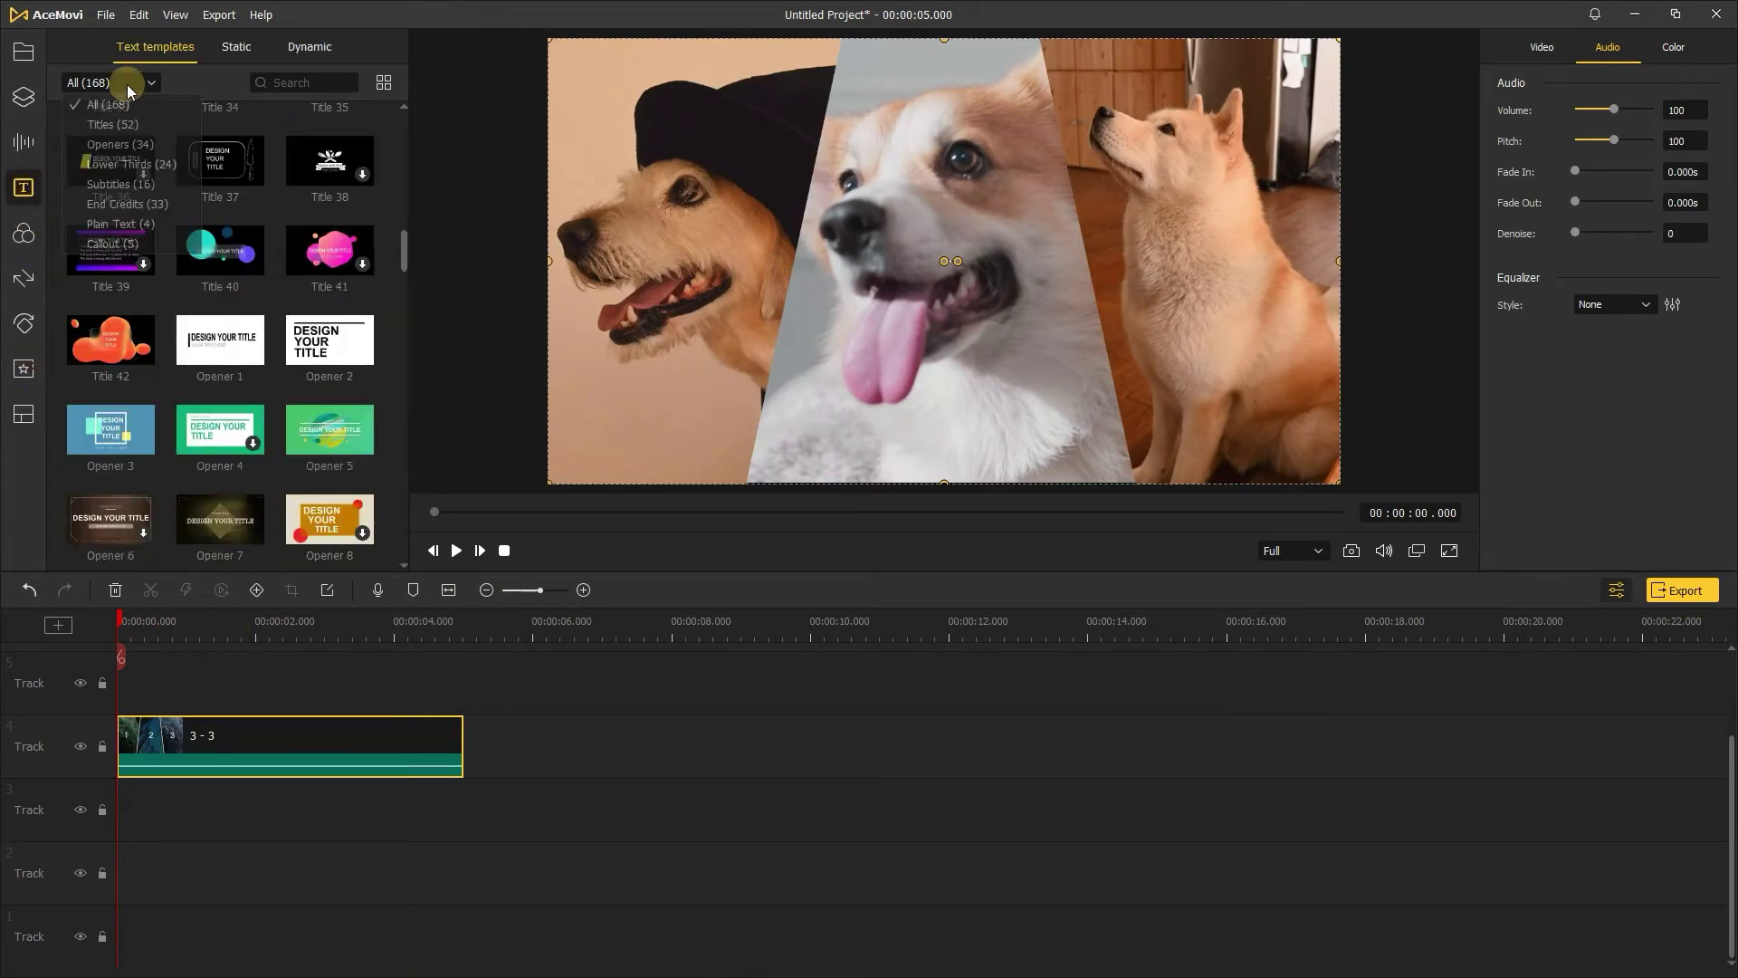
{"action": "left_click_drag", "start_coordinate": [404, 244], "coordinate": [395, 200]}
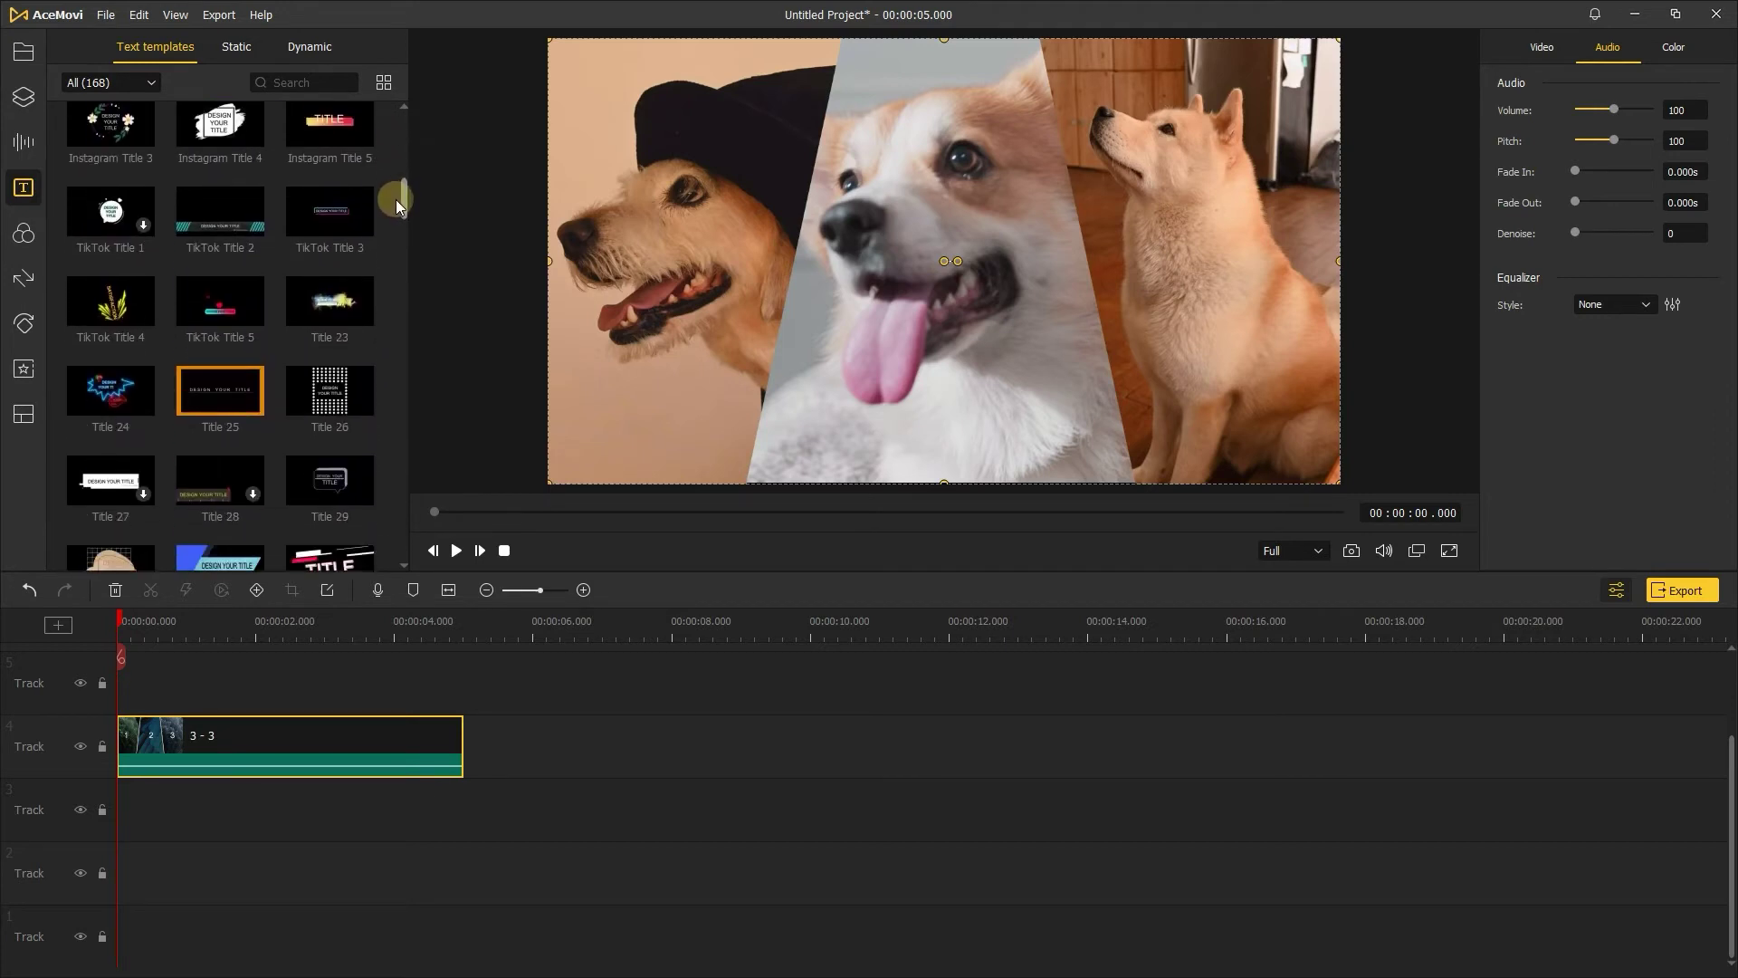
{"action": "left_click", "coordinate": [252, 218]}
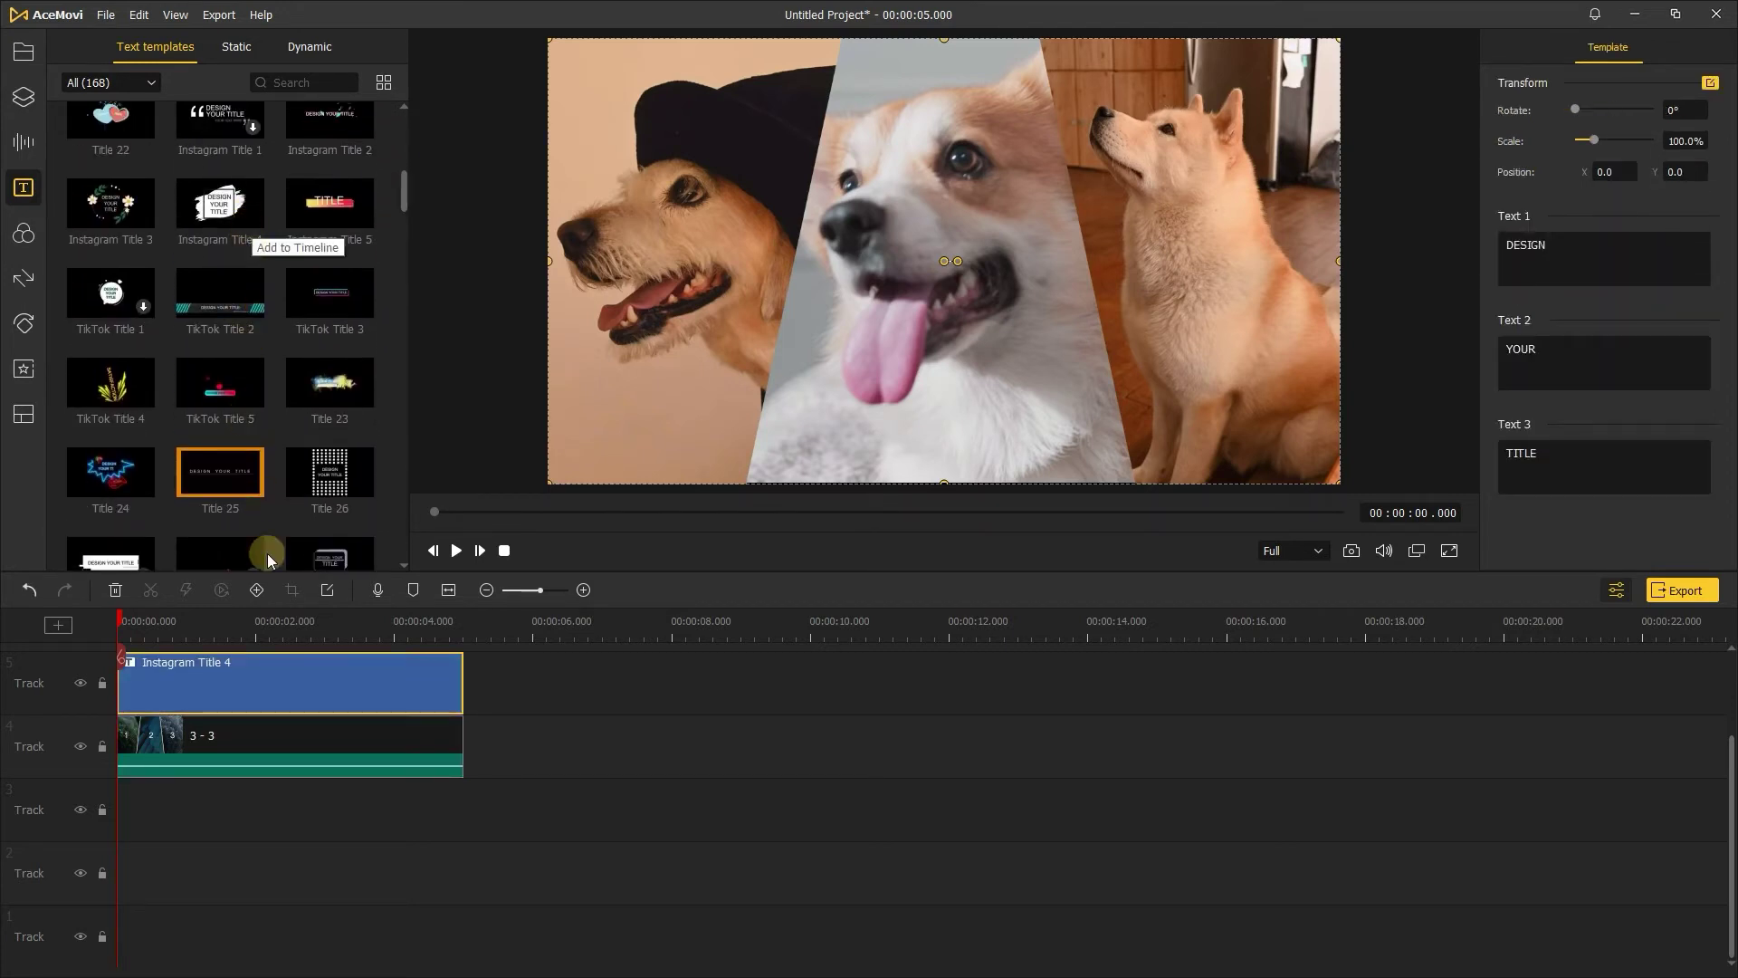
{"action": "left_click", "coordinate": [457, 552]}
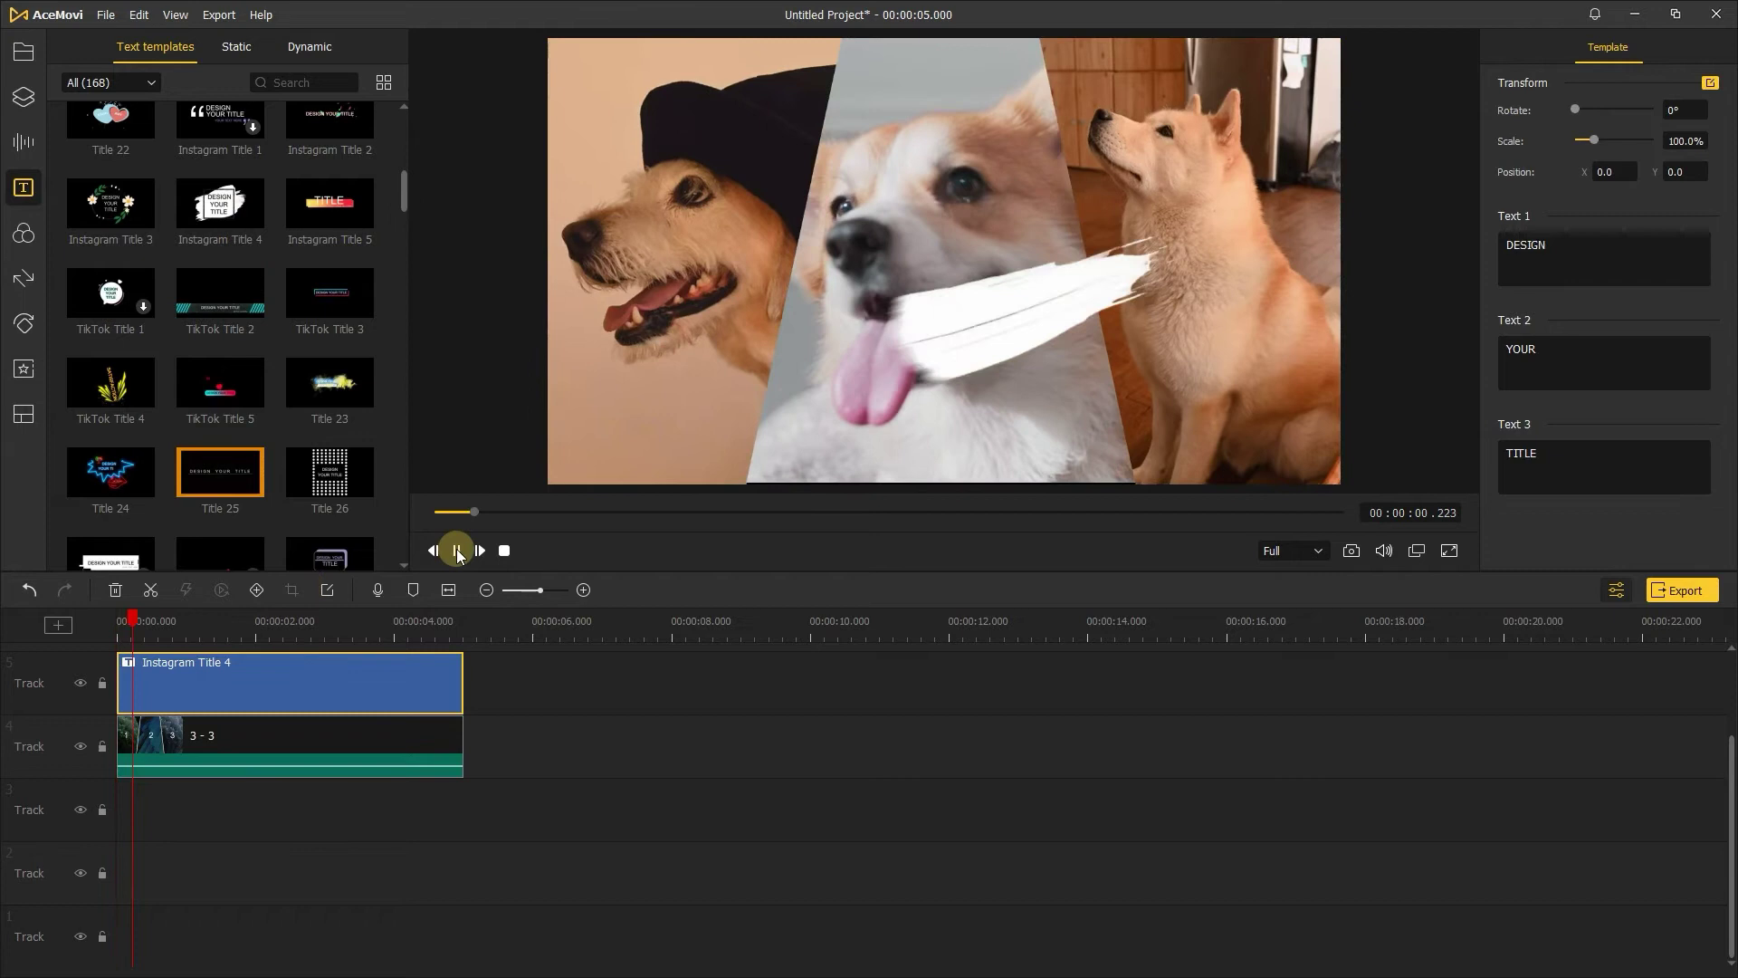
{"action": "left_click", "coordinate": [458, 551]}
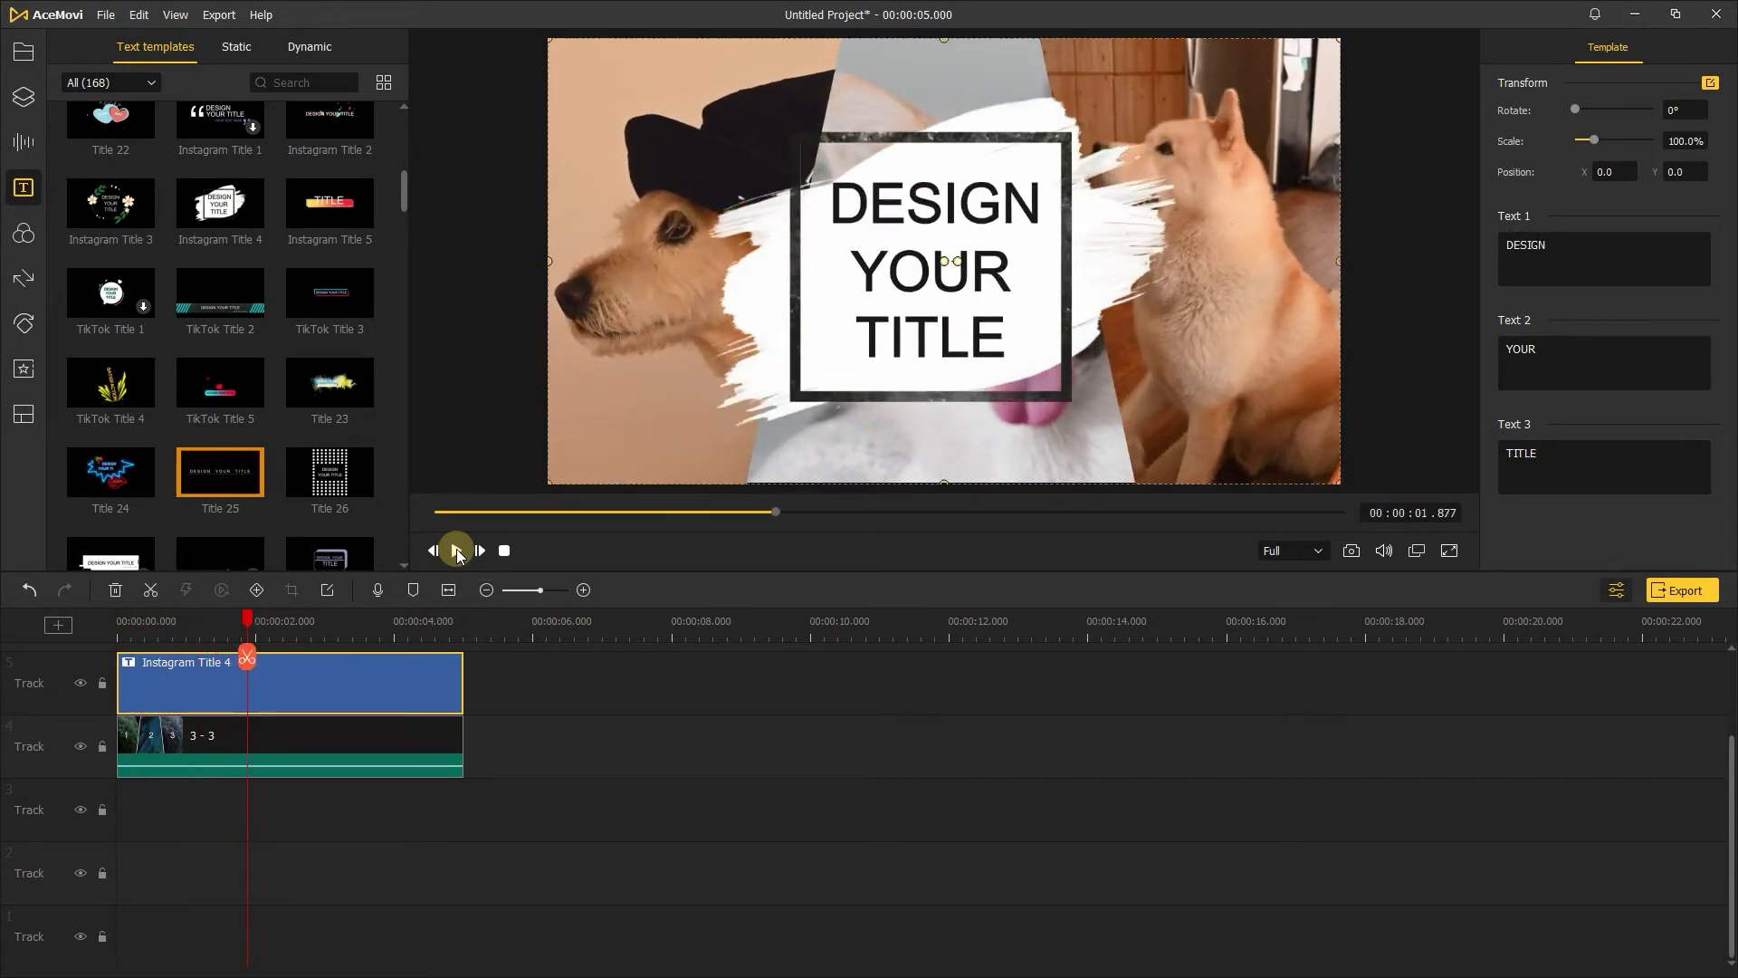
Step: Retype the title lines so they read MY LOVELY DOGS, then move to about 2.5 seconds
{"action": "double_click", "coordinate": [1513, 240]}
{"action": "type", "text": "MY"}
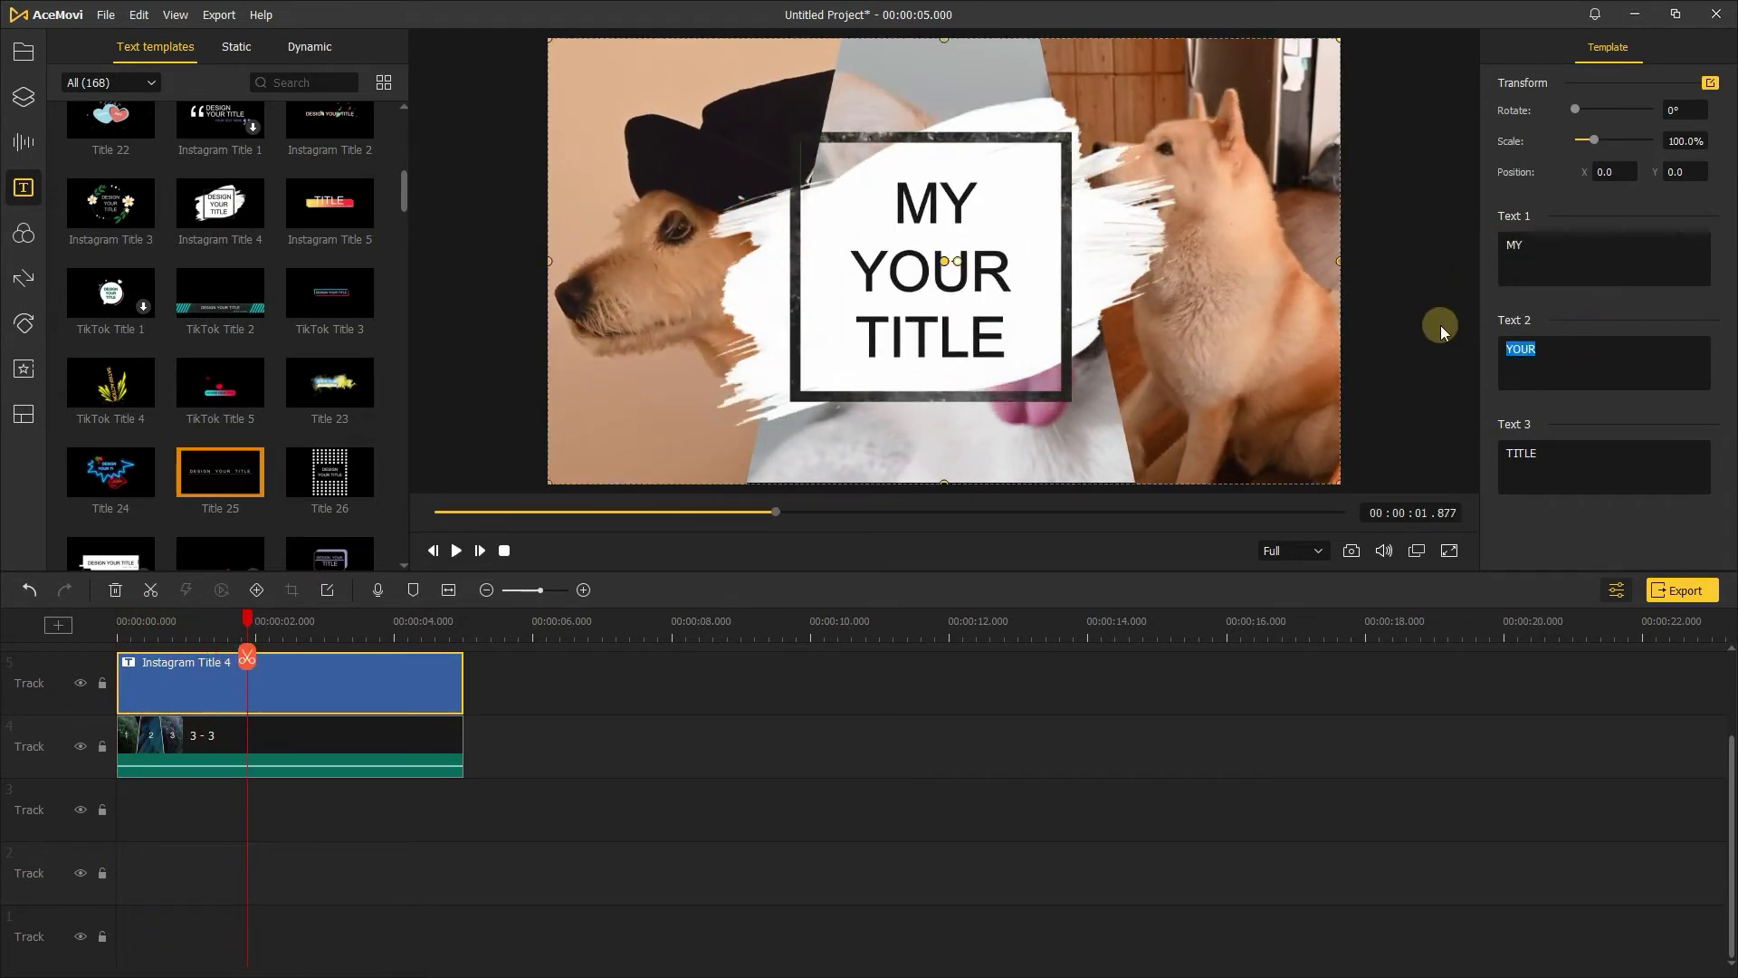
{"action": "type", "text": "ELY"}
{"action": "double_click", "coordinate": [1573, 462]}
{"action": "type", "text": "DOGS"}
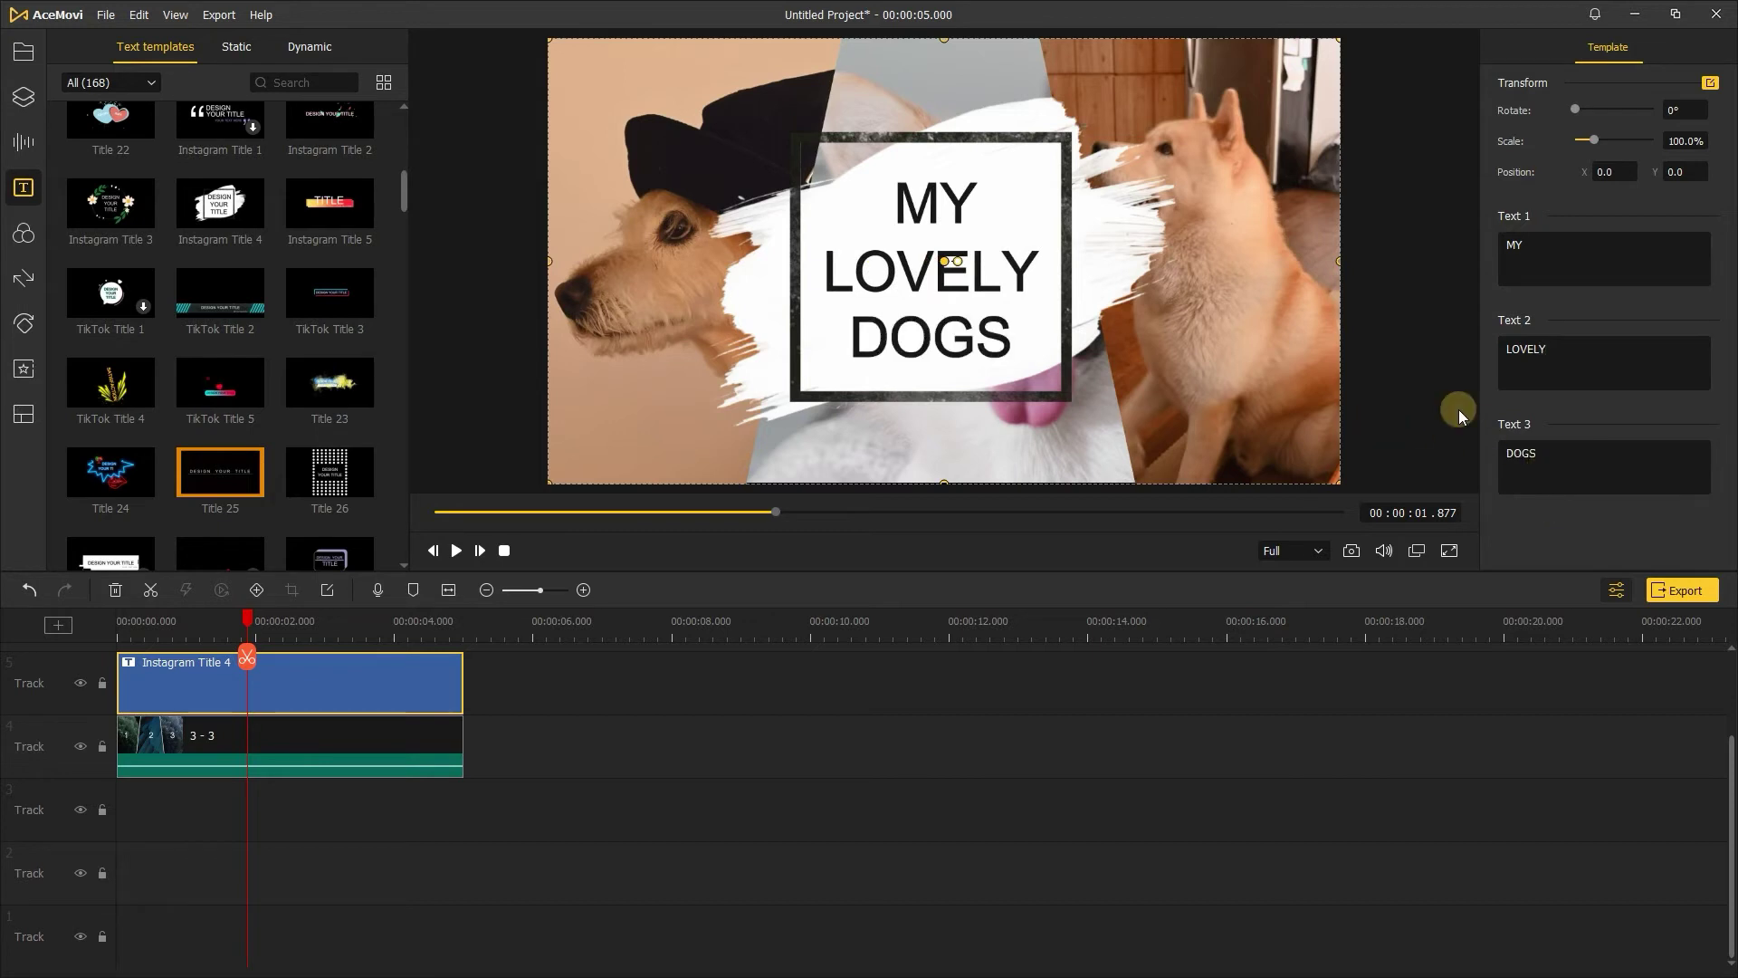
{"action": "left_click", "coordinate": [281, 625]}
{"action": "left_click", "coordinate": [23, 323]}
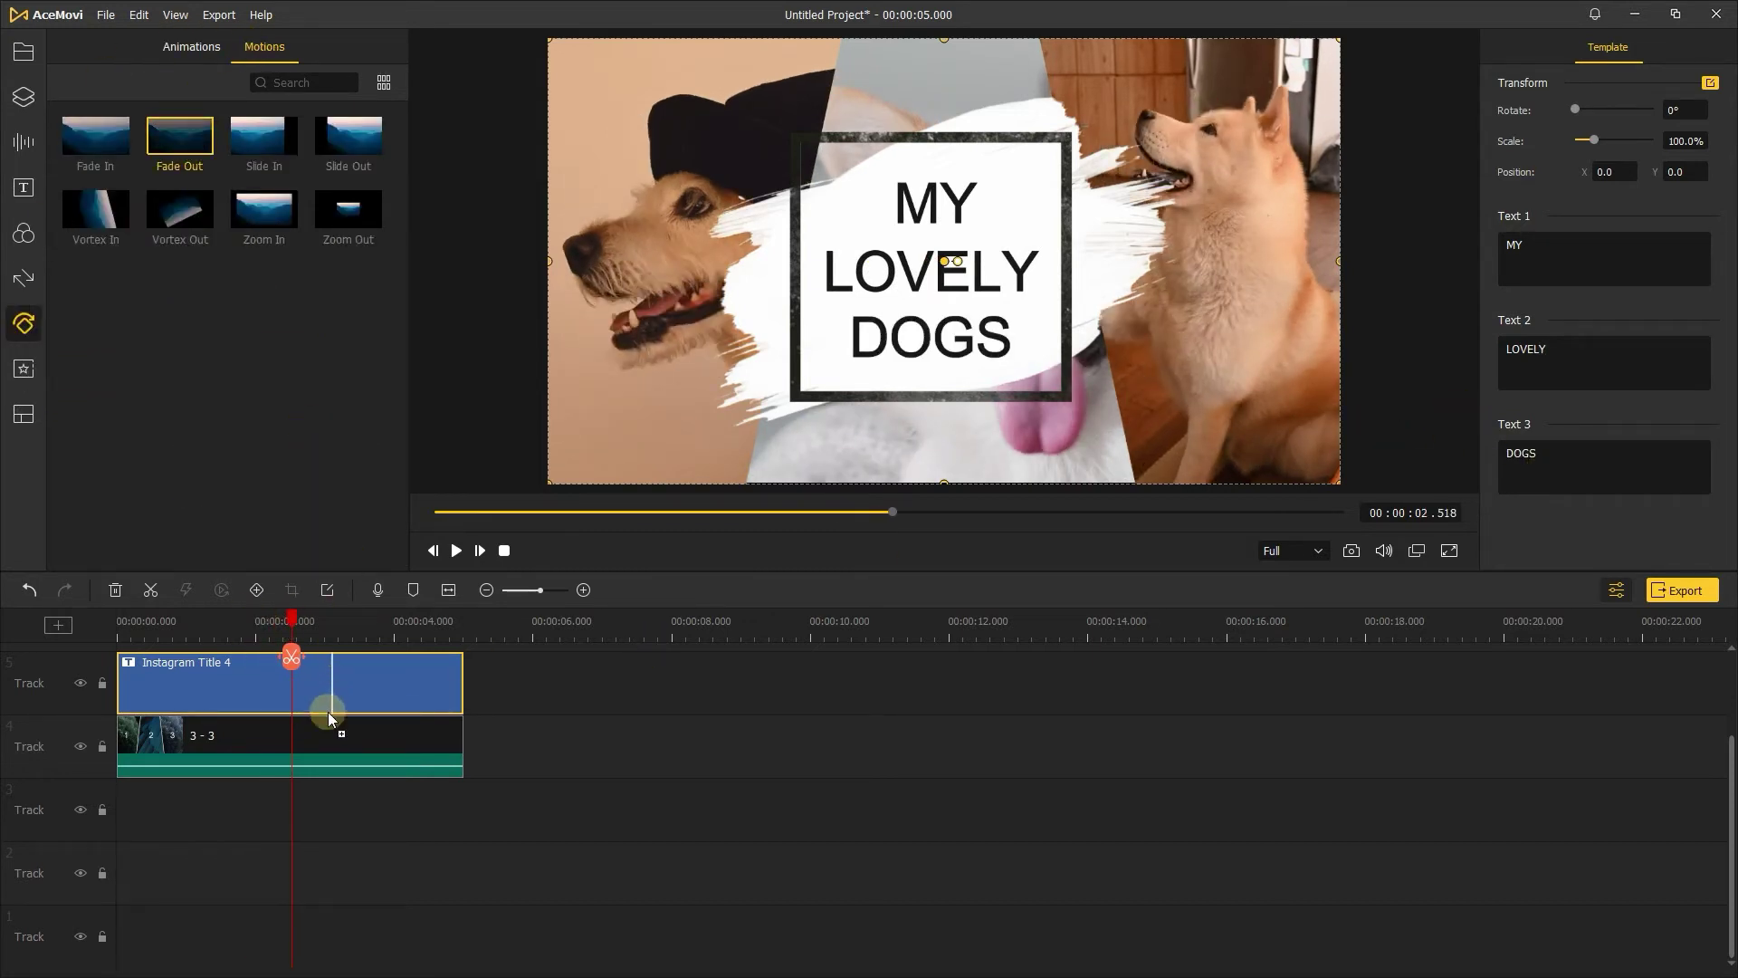
Step: Apply a Fade Out motion to the Instagram Title 4 clip and preview it from the start
{"action": "left_click_drag", "start_coordinate": [294, 710], "coordinate": [309, 712]}
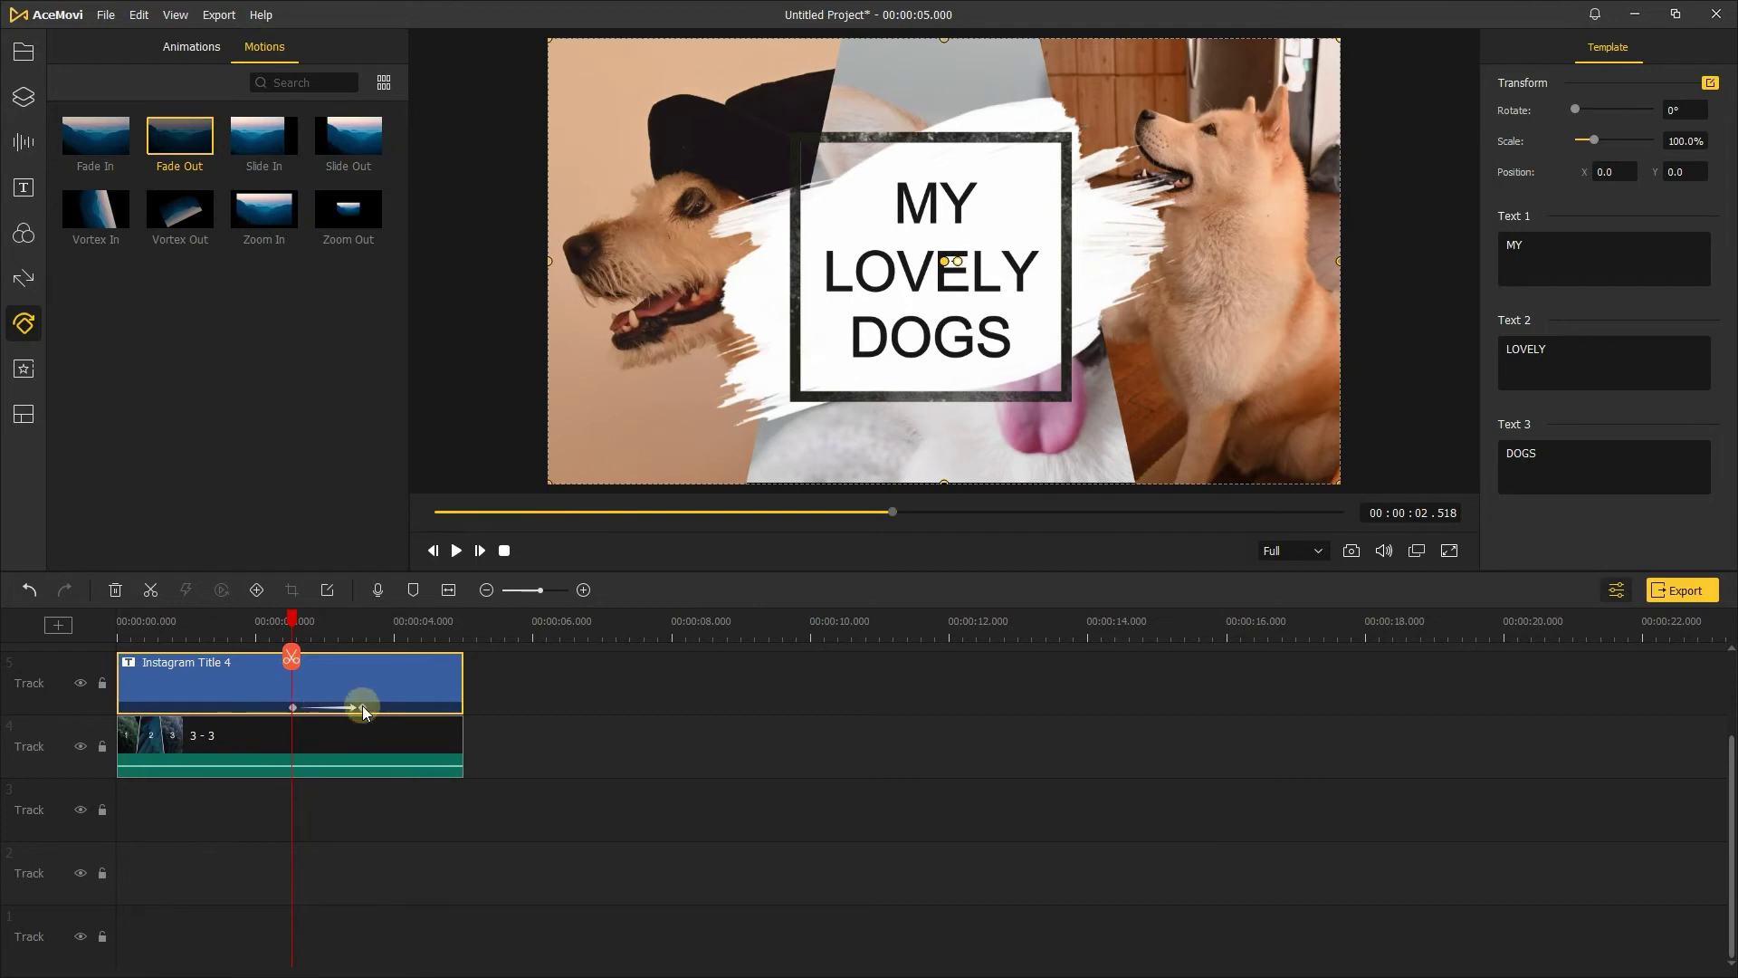
{"action": "left_click", "coordinate": [343, 713]}
{"action": "scroll", "coordinate": [489, 637], "scroll_direction": "up", "scroll_amount": 2}
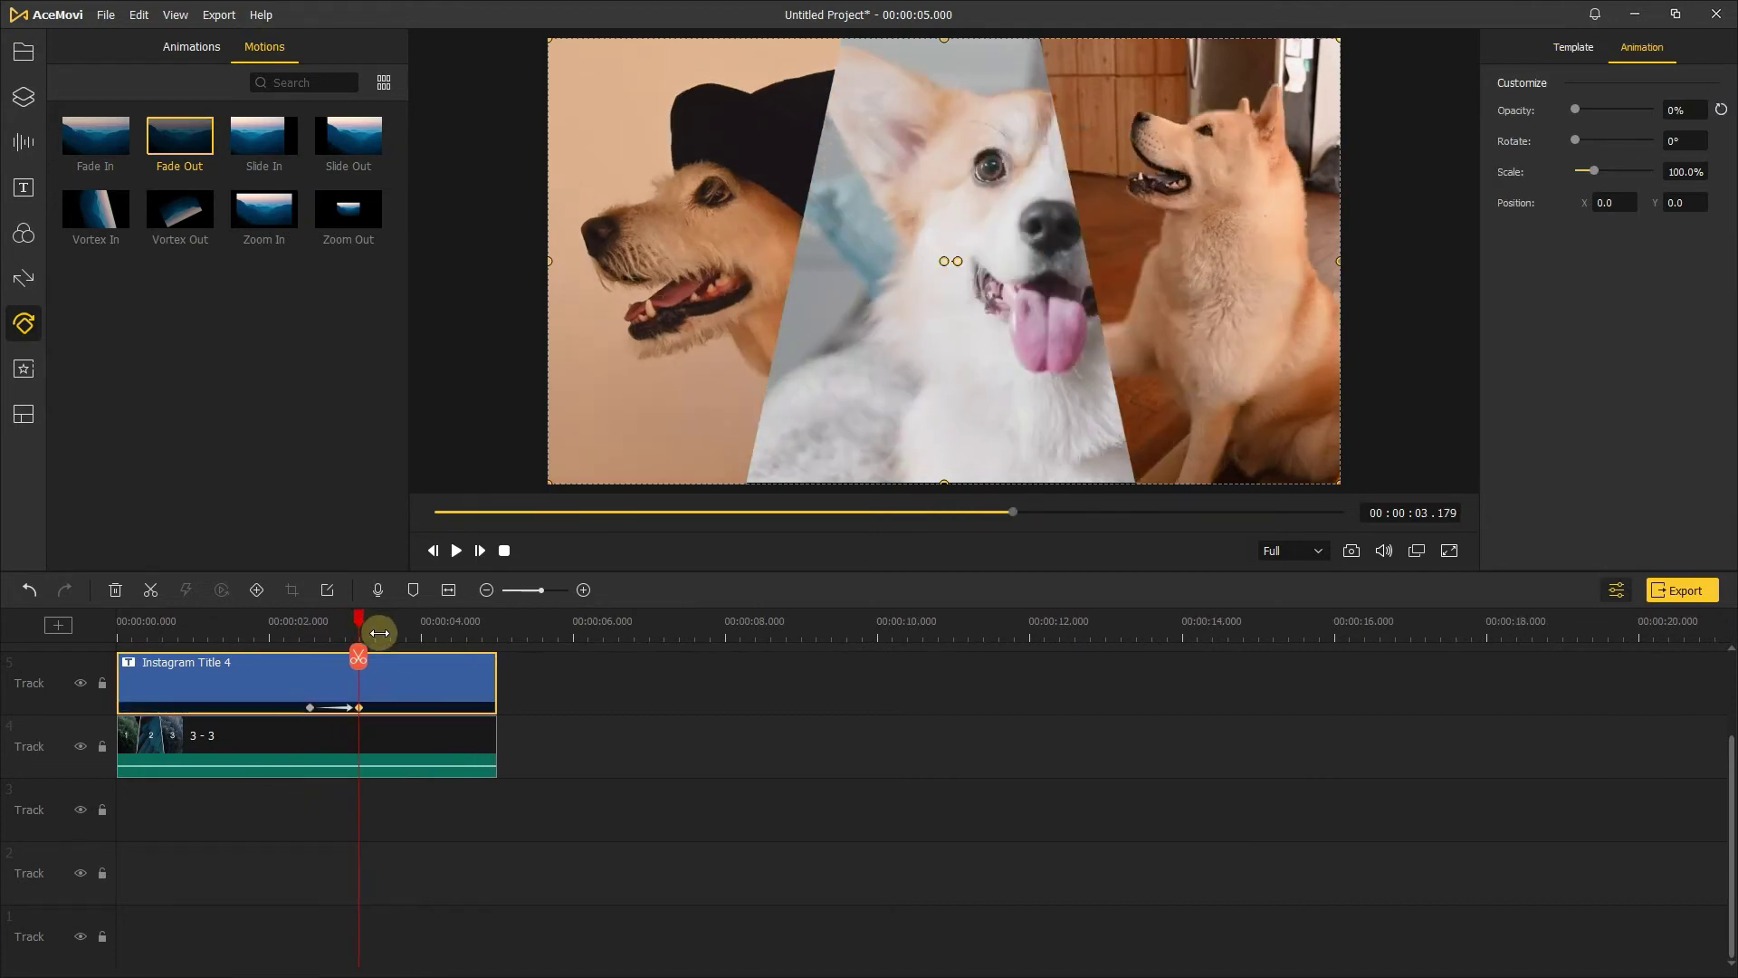
{"action": "left_click_drag", "start_coordinate": [483, 631], "coordinate": [381, 625]}
{"action": "left_click", "coordinate": [433, 551]}
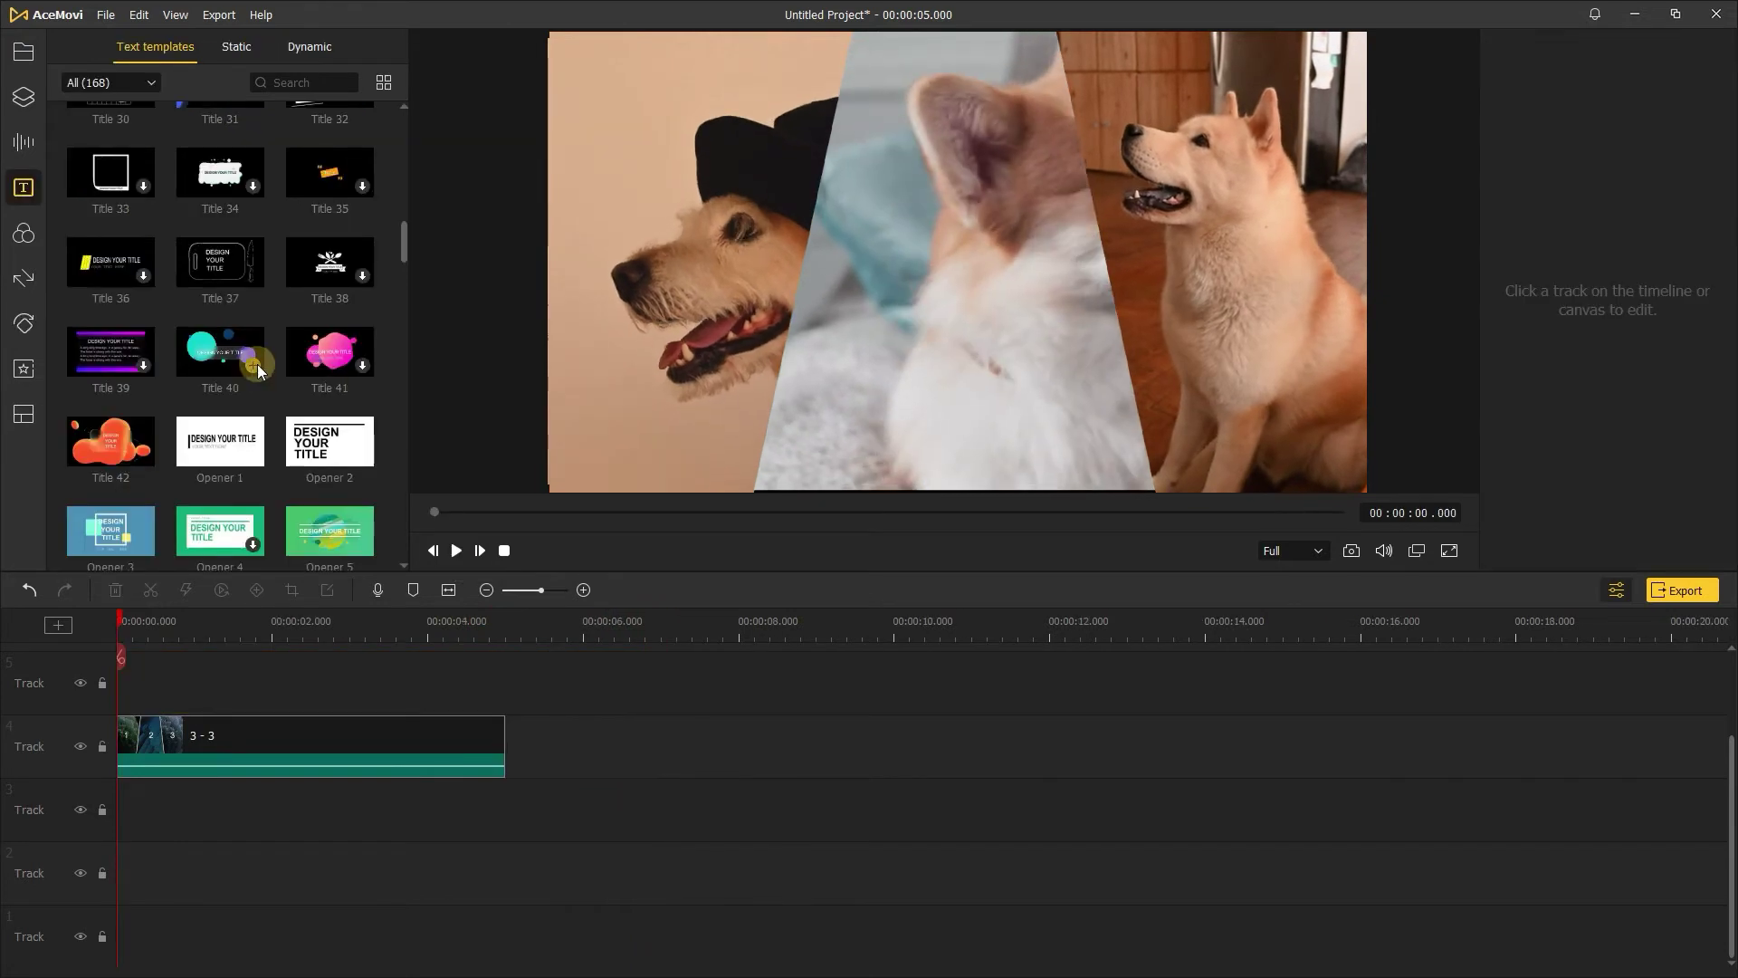
Step: Add the Title 40 bubble template over the dog clips and pause with it showing
{"action": "left_click", "coordinate": [257, 364]}
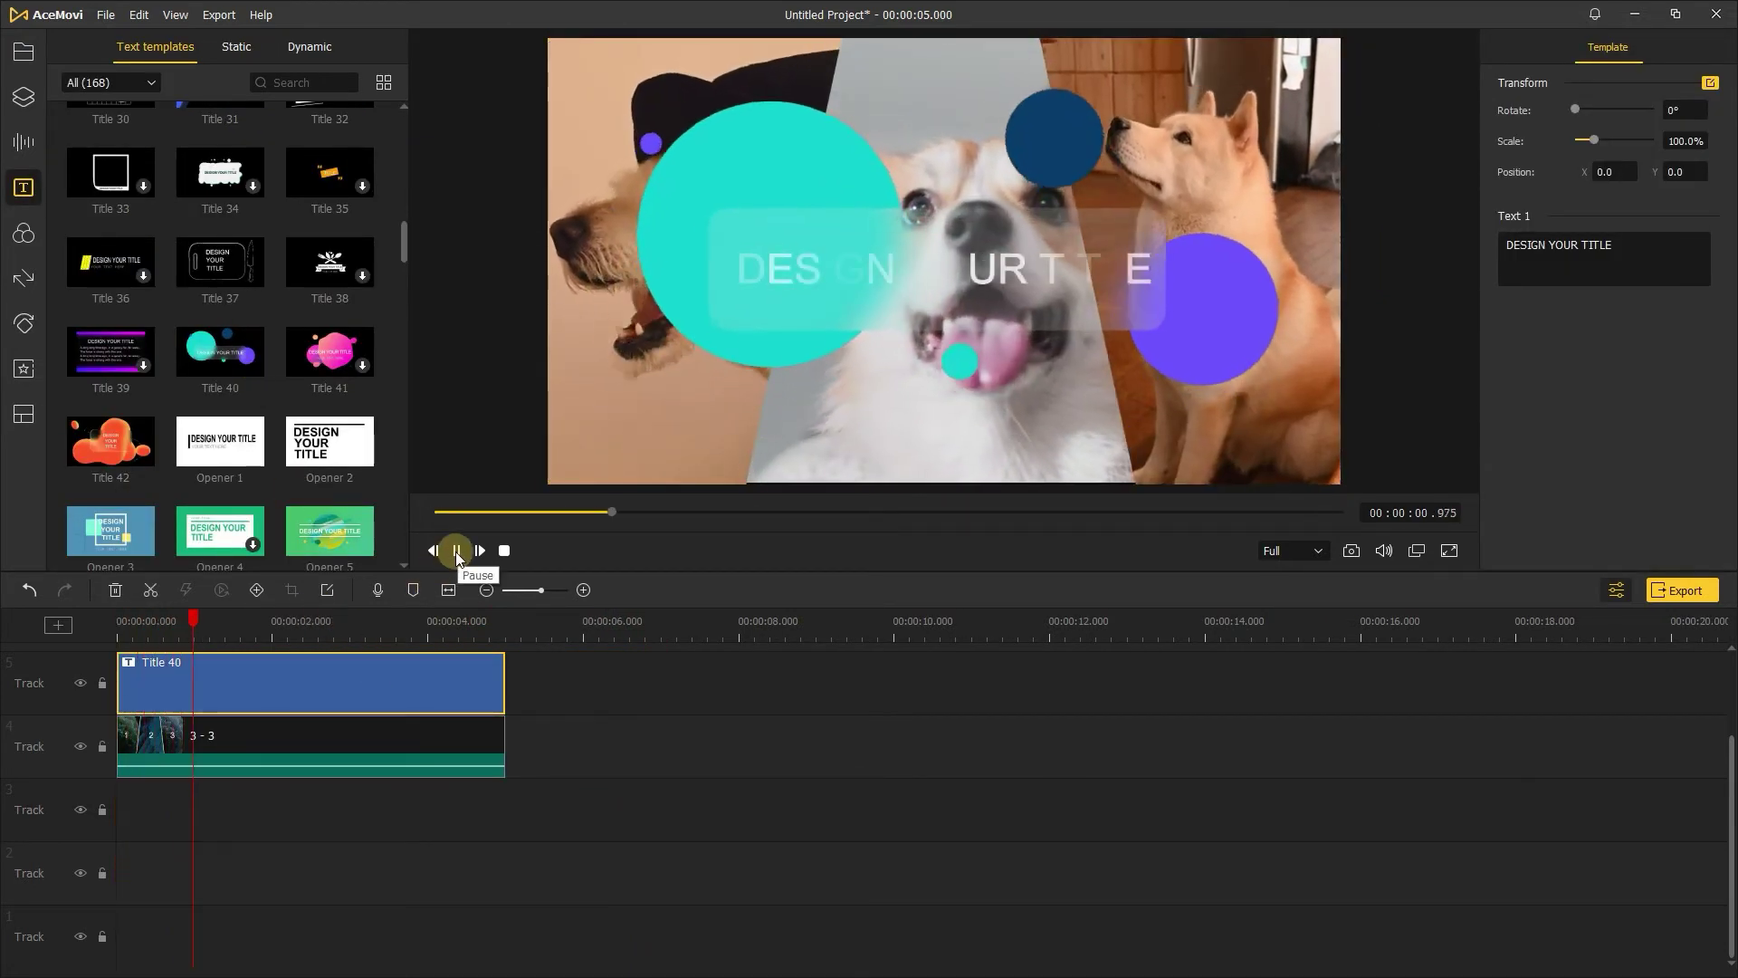
{"action": "left_click", "coordinate": [456, 550]}
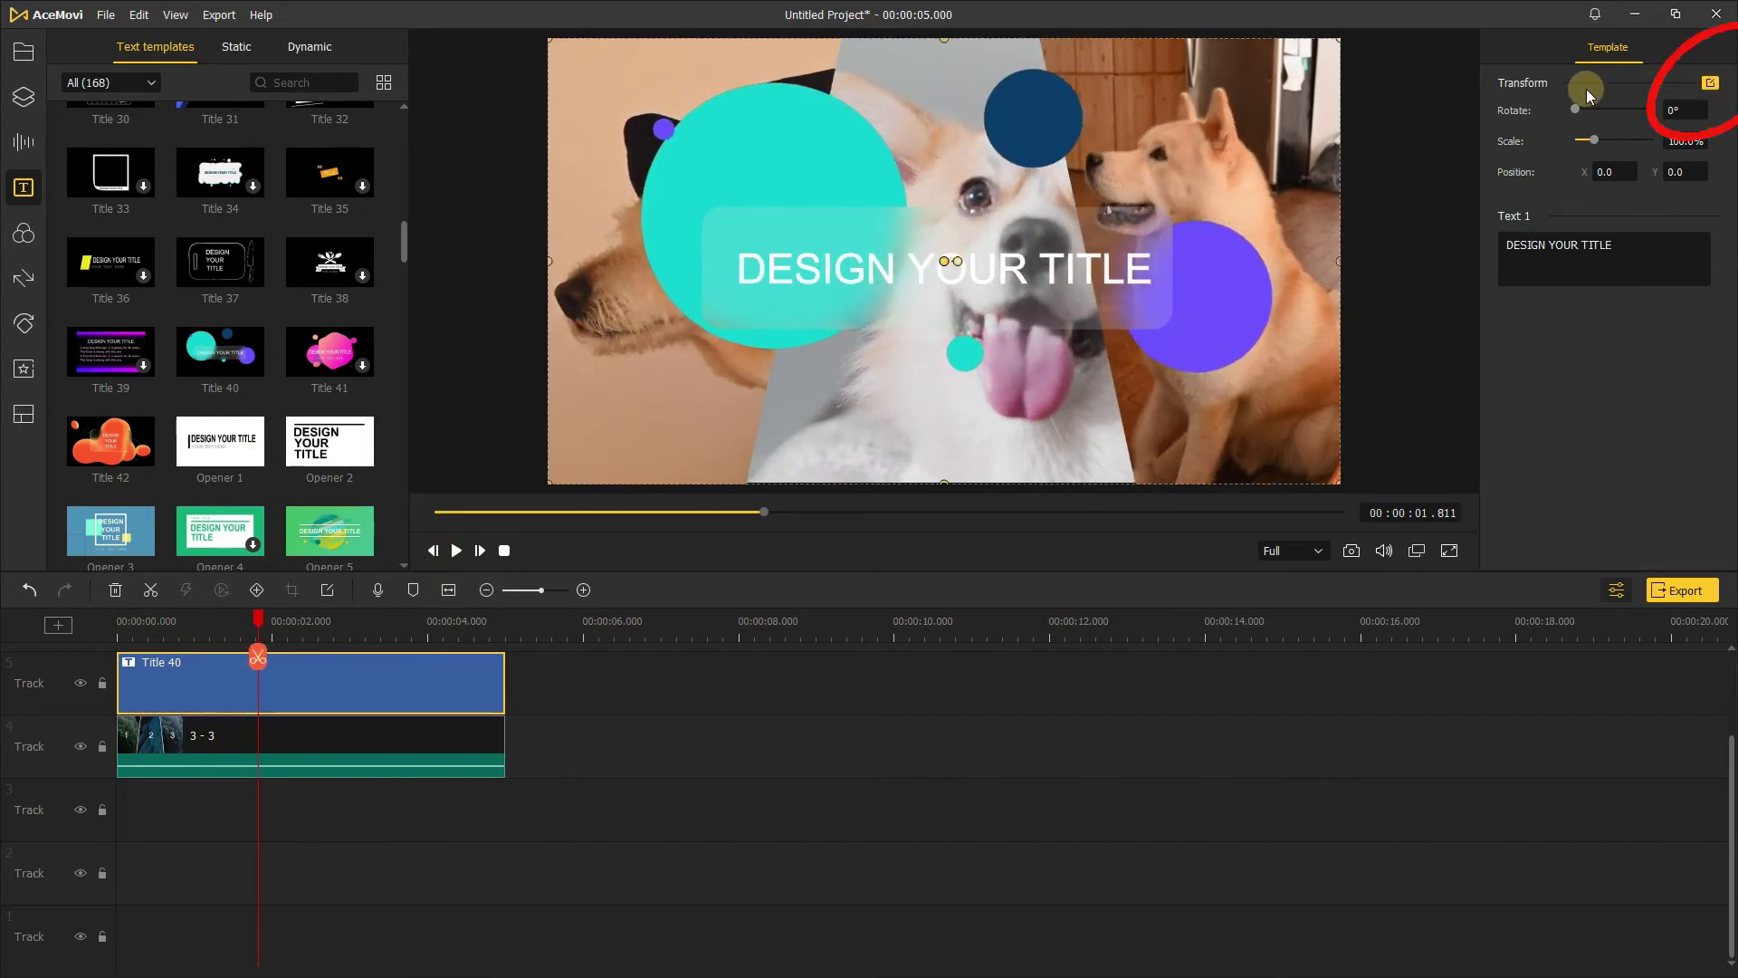
Step: In Advanced Text Edit, adjust the bubble layer's hue and brightness
{"action": "left_click", "coordinate": [1712, 85]}
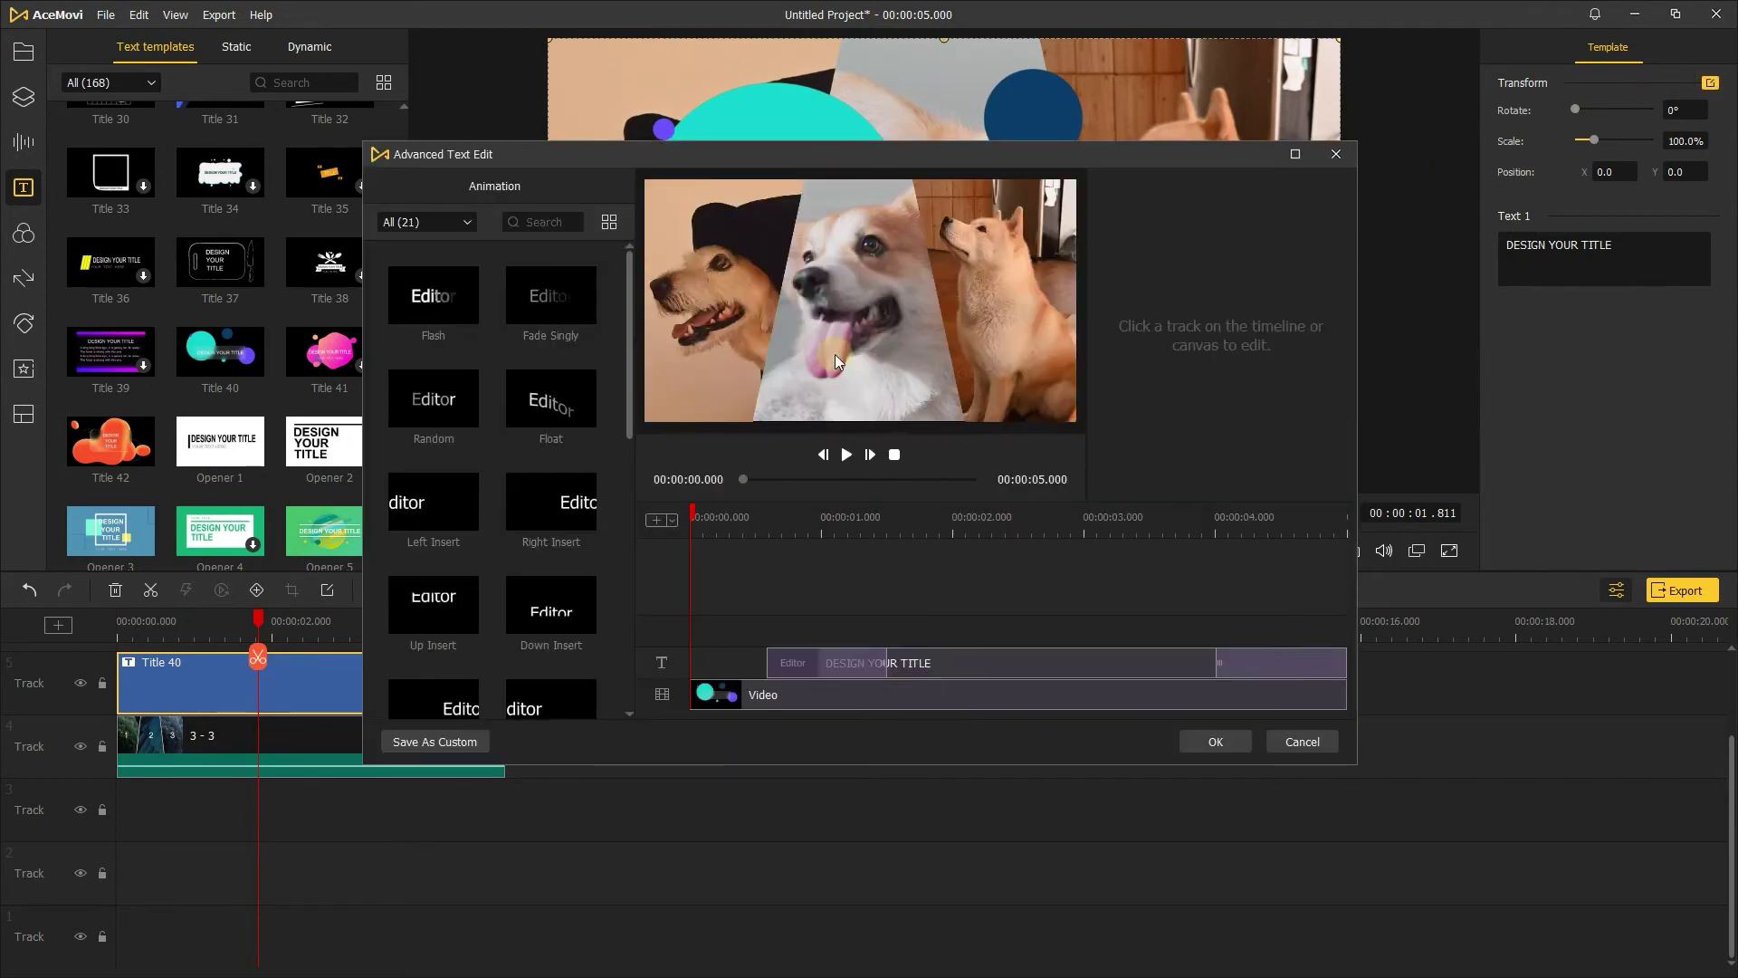
{"action": "left_click_drag", "start_coordinate": [695, 523], "coordinate": [965, 524]}
{"action": "left_click", "coordinate": [706, 694]}
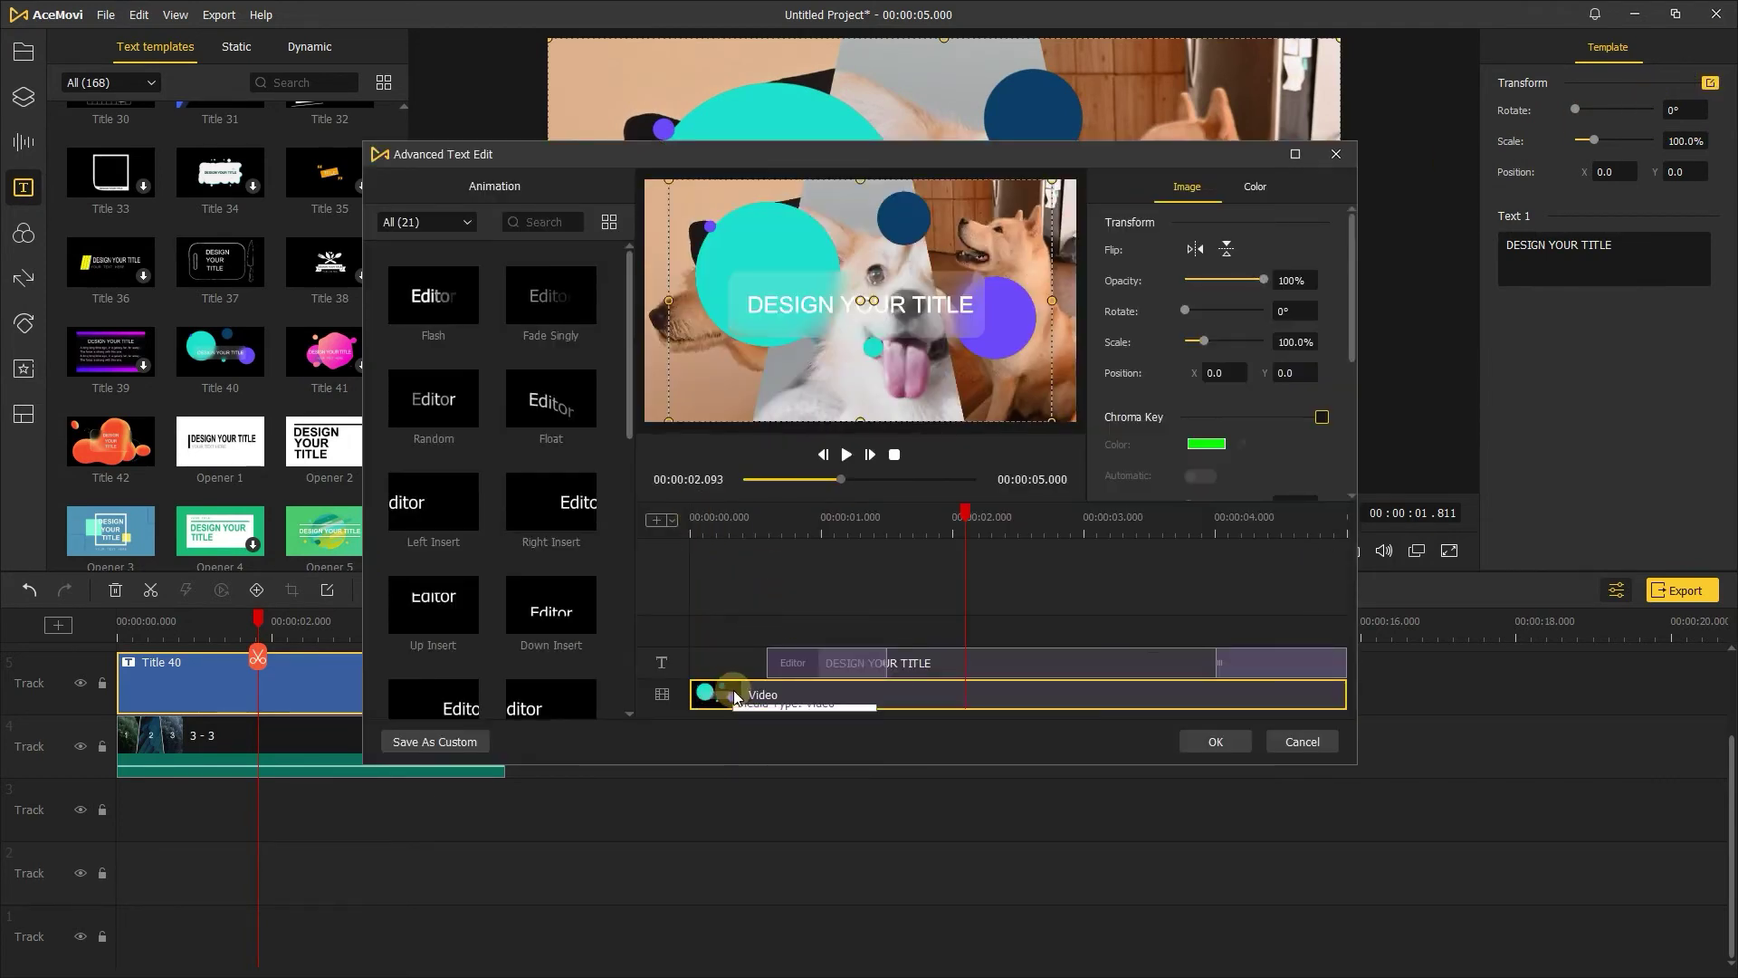
{"action": "left_click", "coordinate": [1256, 187]}
{"action": "left_click_drag", "start_coordinate": [1233, 341], "coordinate": [1247, 345]}
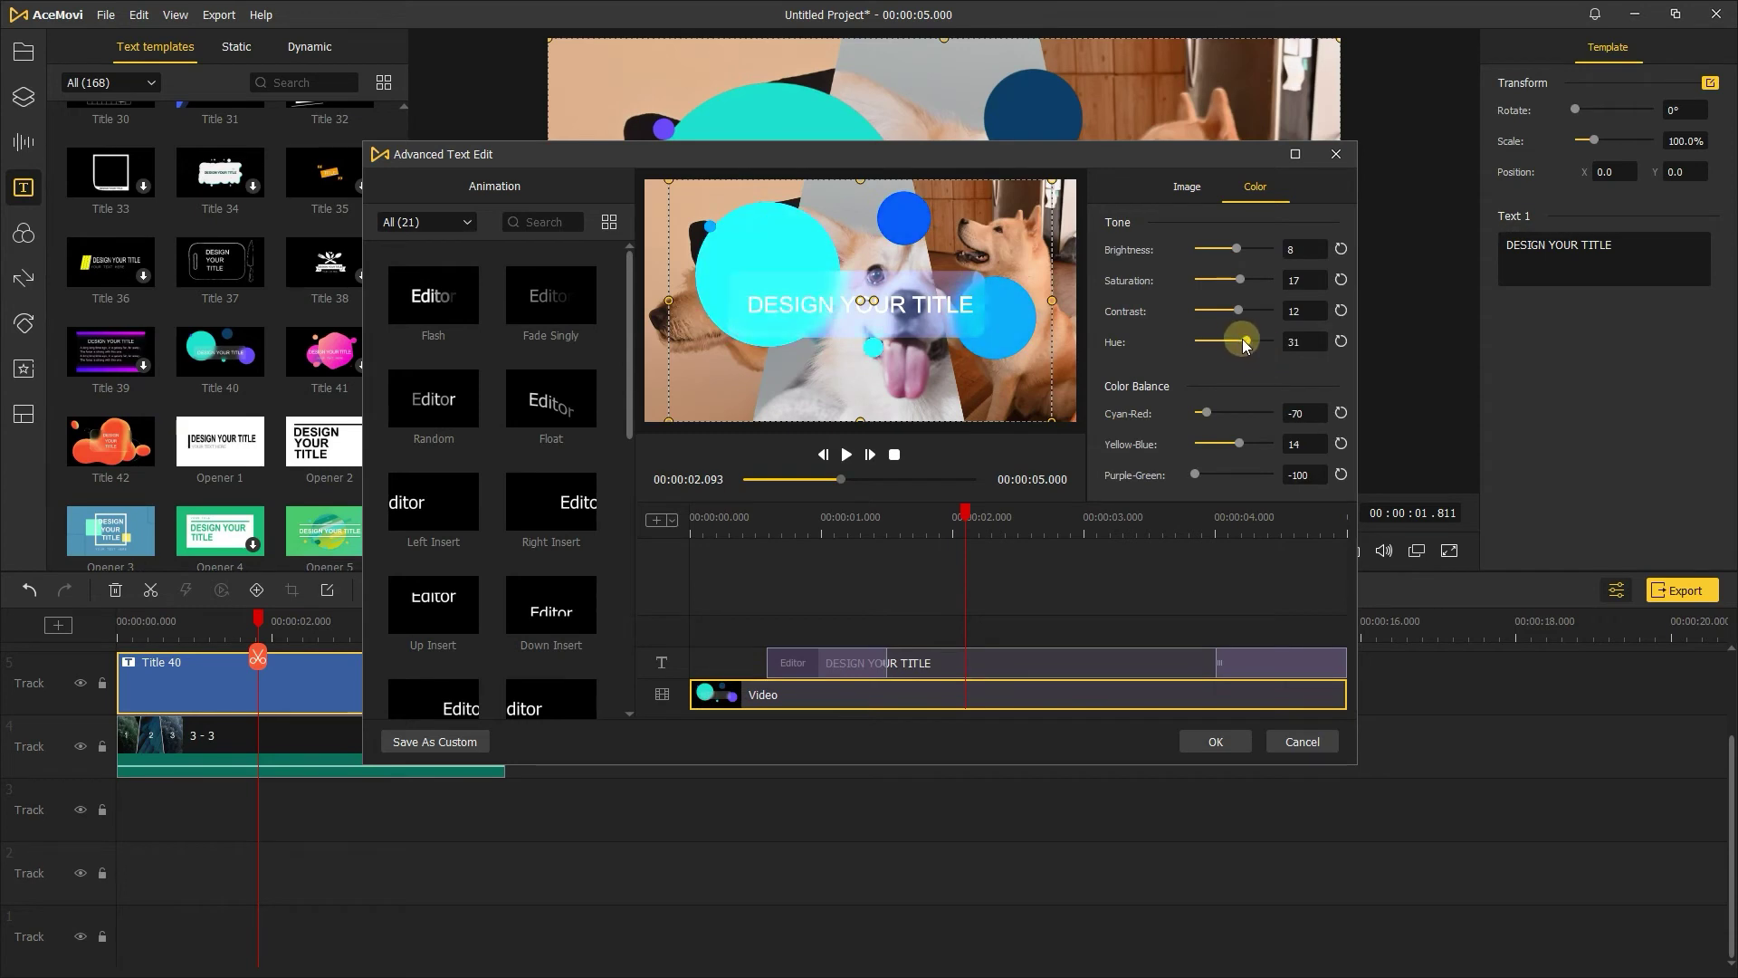
{"action": "left_click_drag", "start_coordinate": [1237, 253], "coordinate": [1237, 250]}
{"action": "left_click_drag", "start_coordinate": [1247, 341], "coordinate": [1224, 340]}
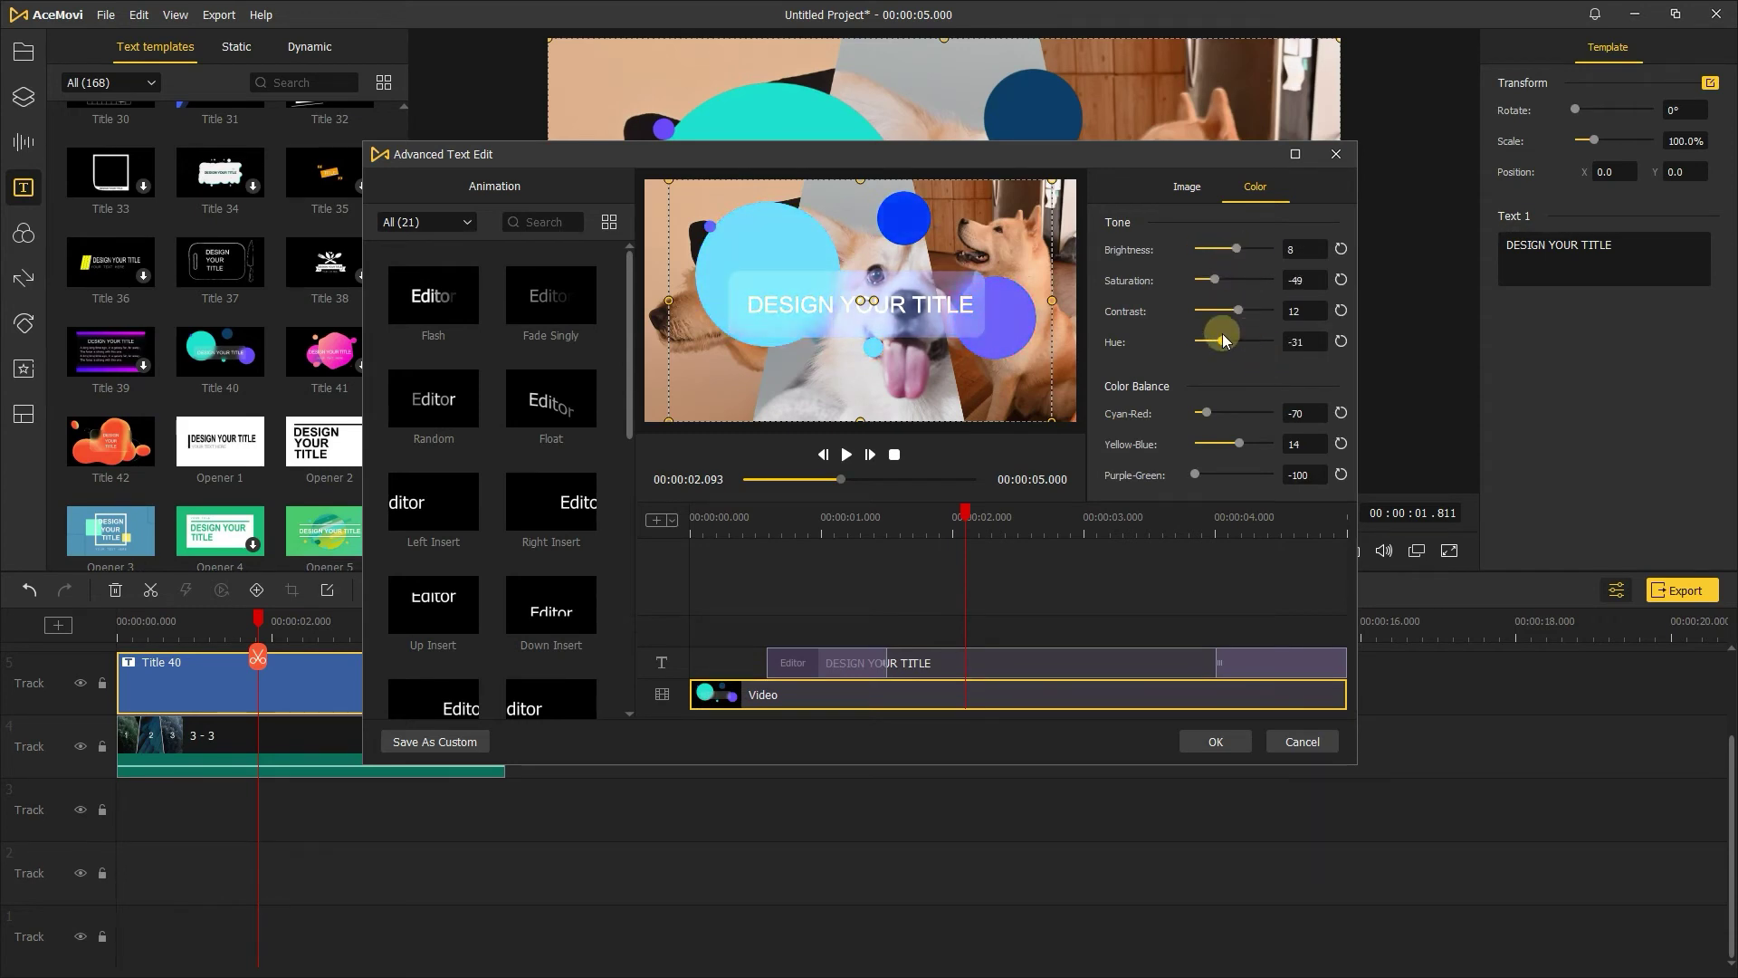
Step: Change the title text to MY LOVELY DOGS in red
{"action": "left_click", "coordinate": [921, 306]}
{"action": "type", "text": "MY LOVELY DOGS"}
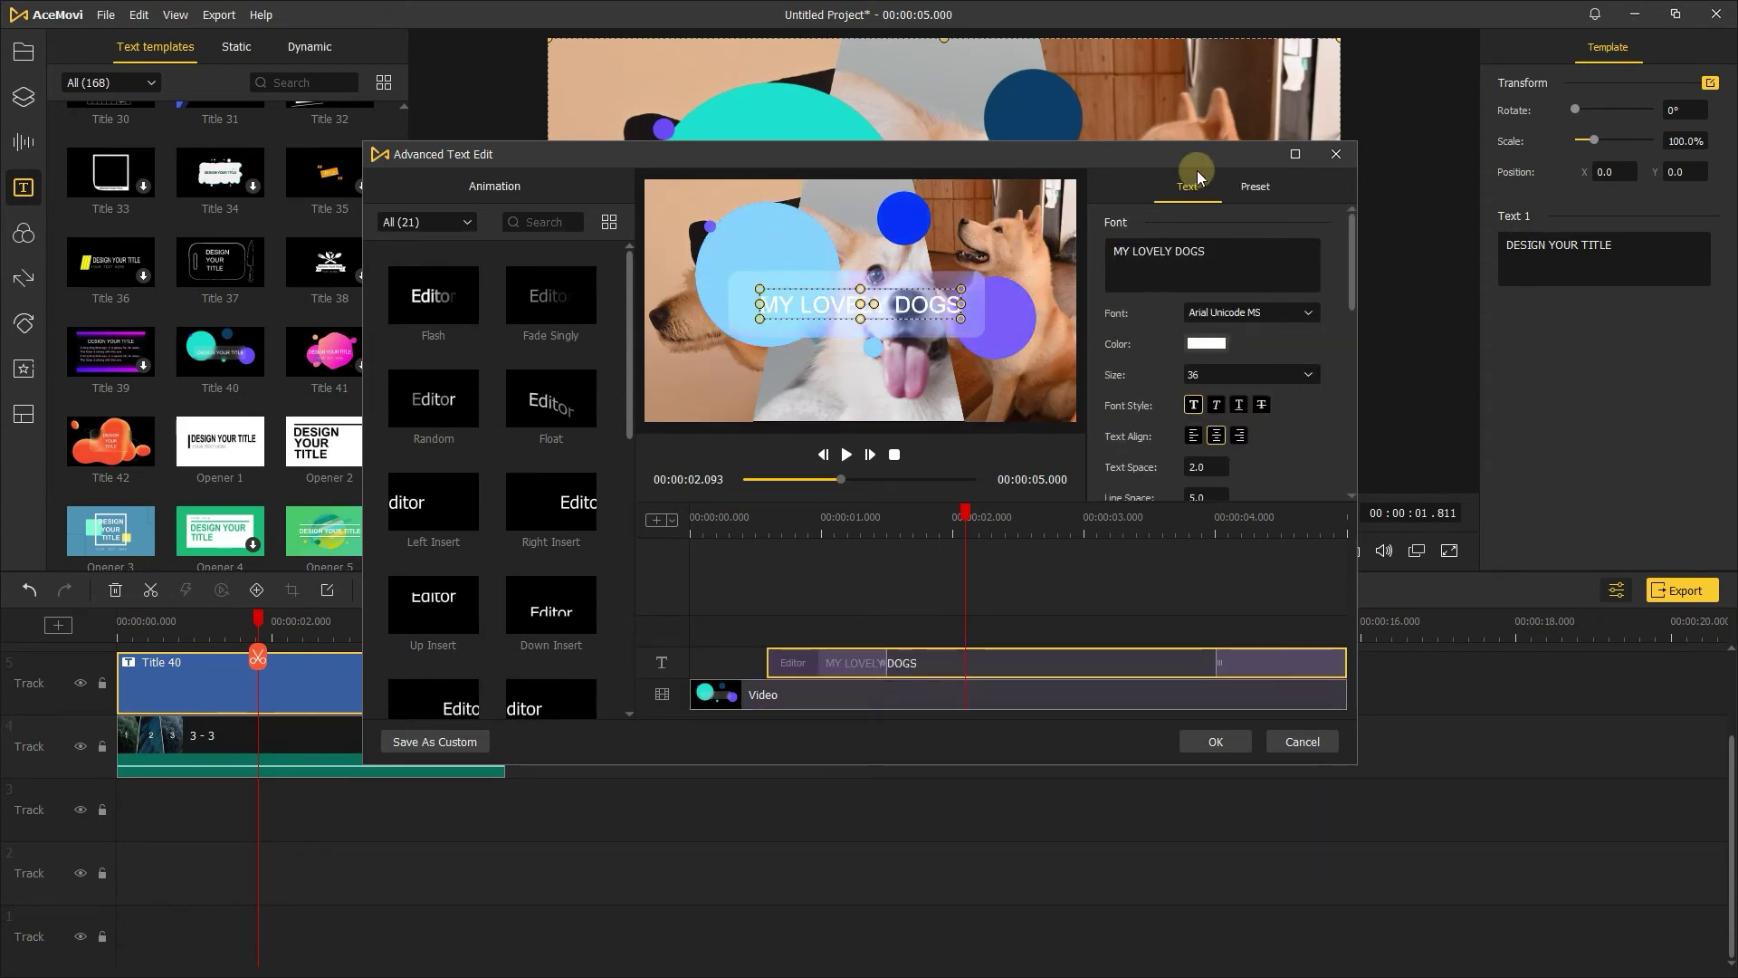
{"action": "left_click", "coordinate": [1206, 344]}
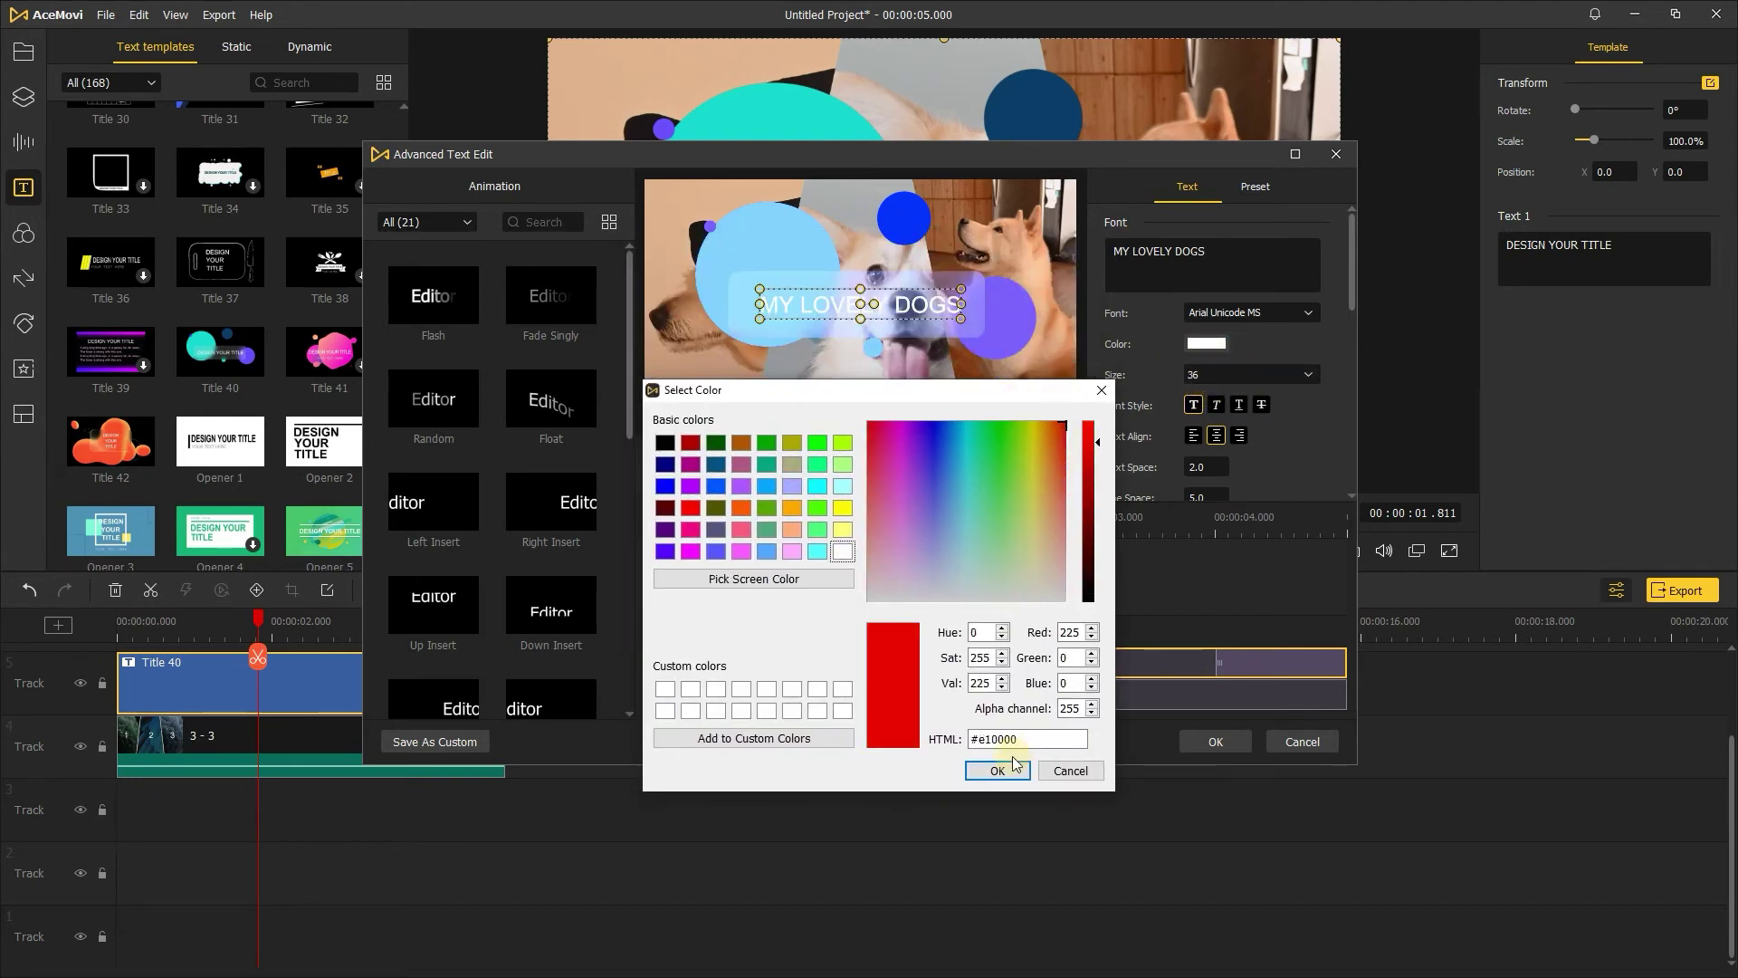
{"action": "left_click", "coordinate": [996, 770]}
Step: Give the text a white outline of size 3
{"action": "scroll", "coordinate": [1232, 408], "scroll_direction": "down", "scroll_amount": 5}
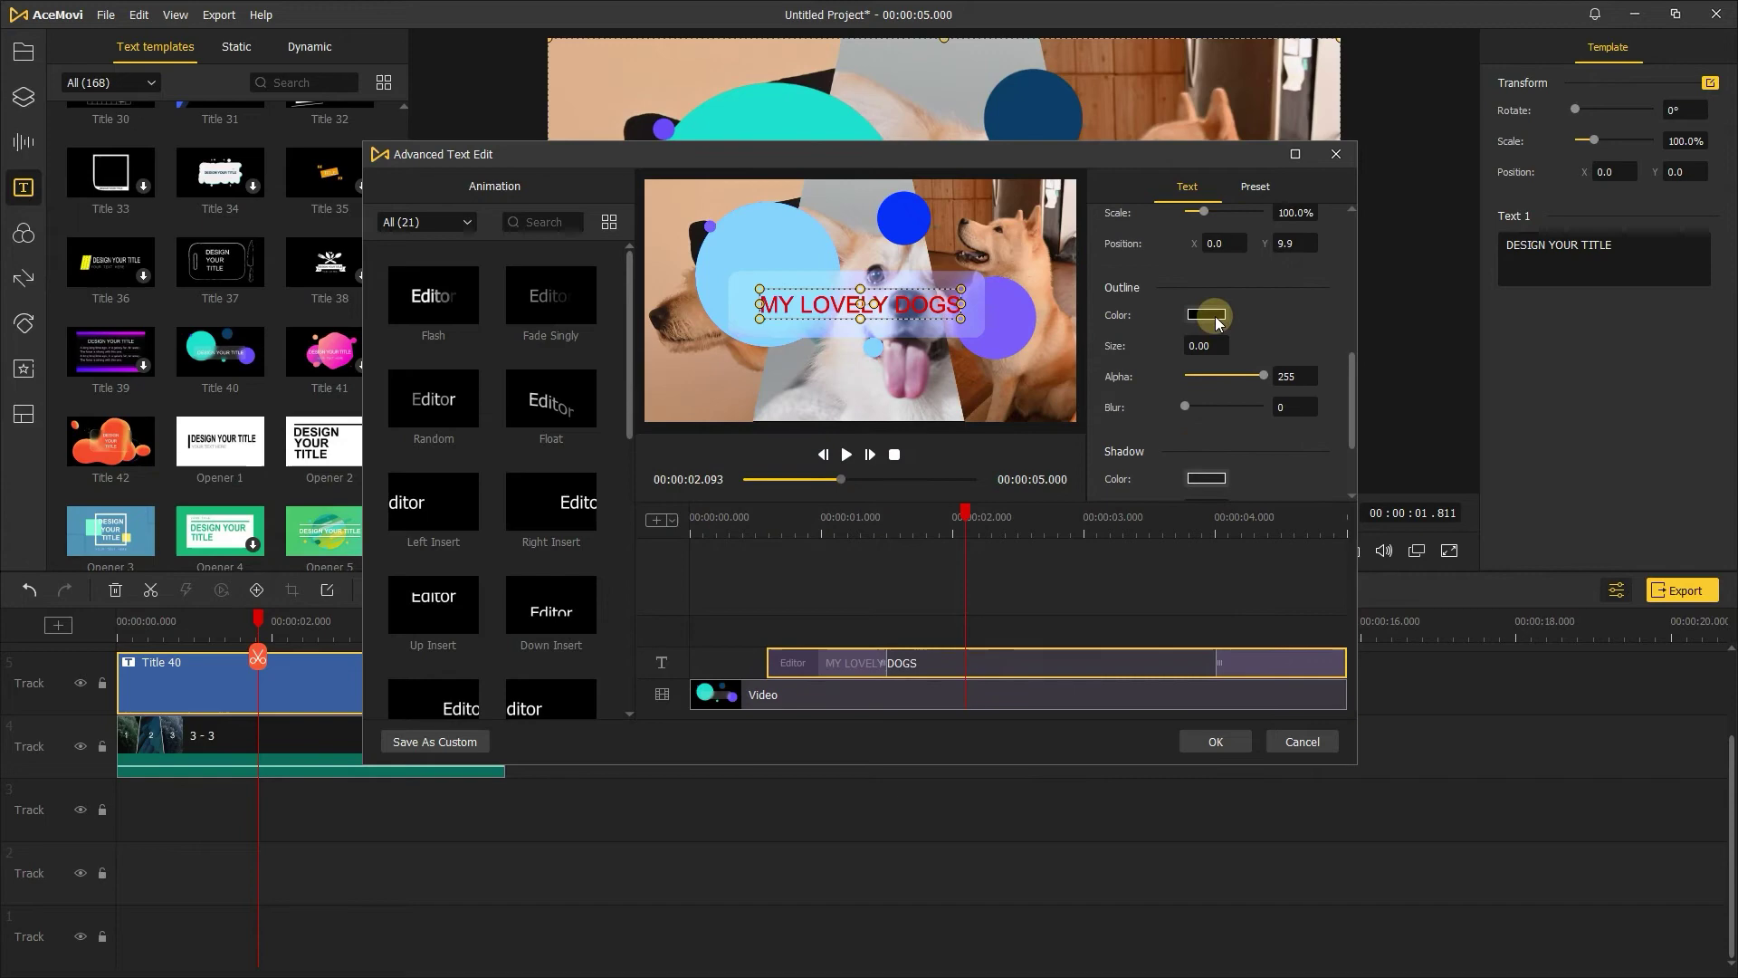
{"action": "left_click", "coordinate": [1209, 316]}
{"action": "left_click", "coordinate": [979, 627]}
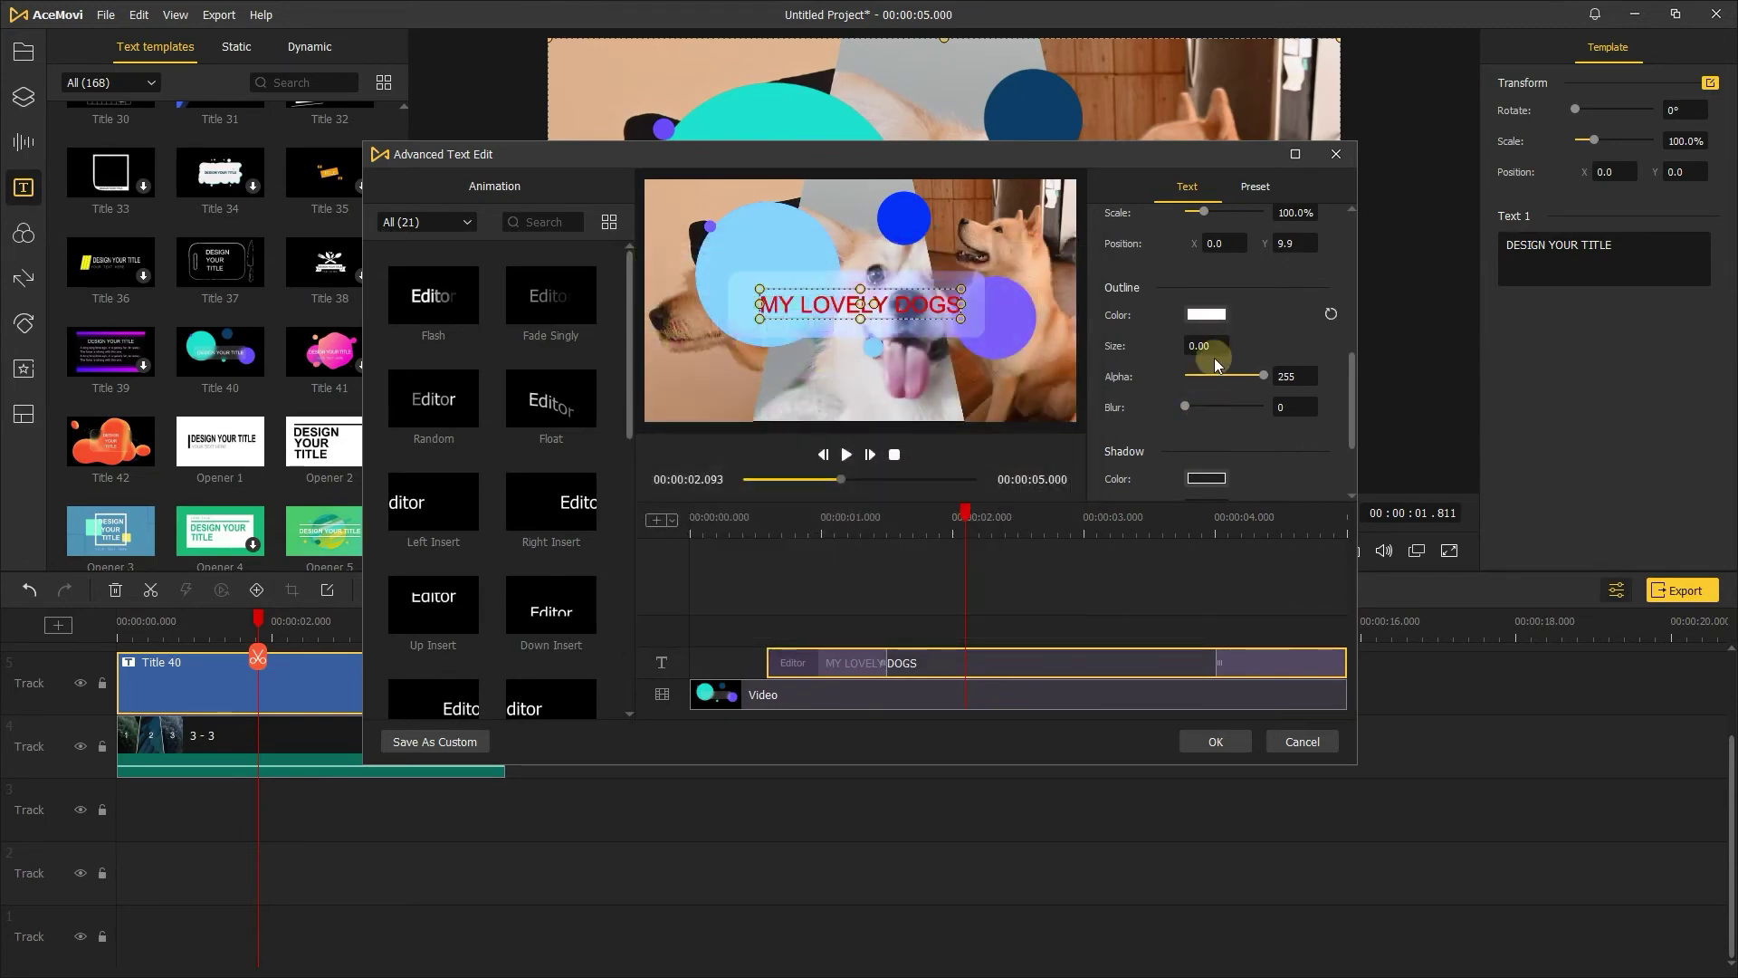
{"action": "type", "text": "3"}
{"action": "left_click", "coordinate": [1196, 401]}
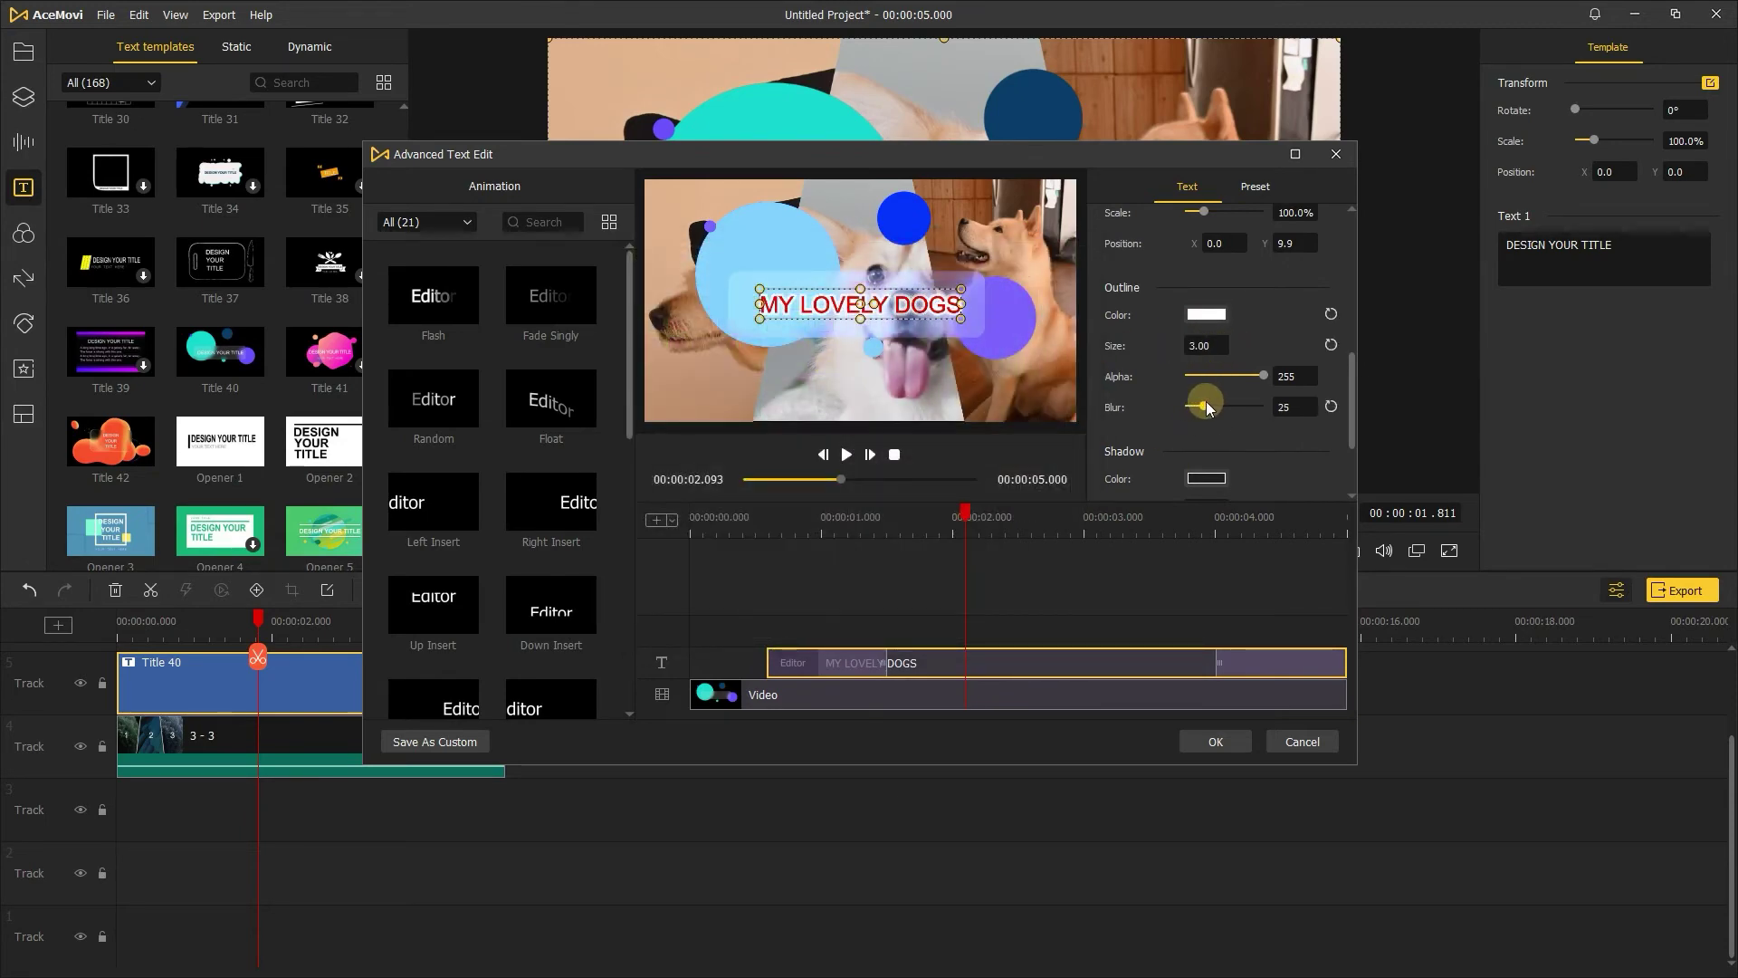
{"action": "left_click_drag", "start_coordinate": [802, 542], "coordinate": [876, 528]}
Step: Give the MY LOVELY DOGS text a Flash animation and apply the title edits
{"action": "left_click", "coordinate": [860, 662]}
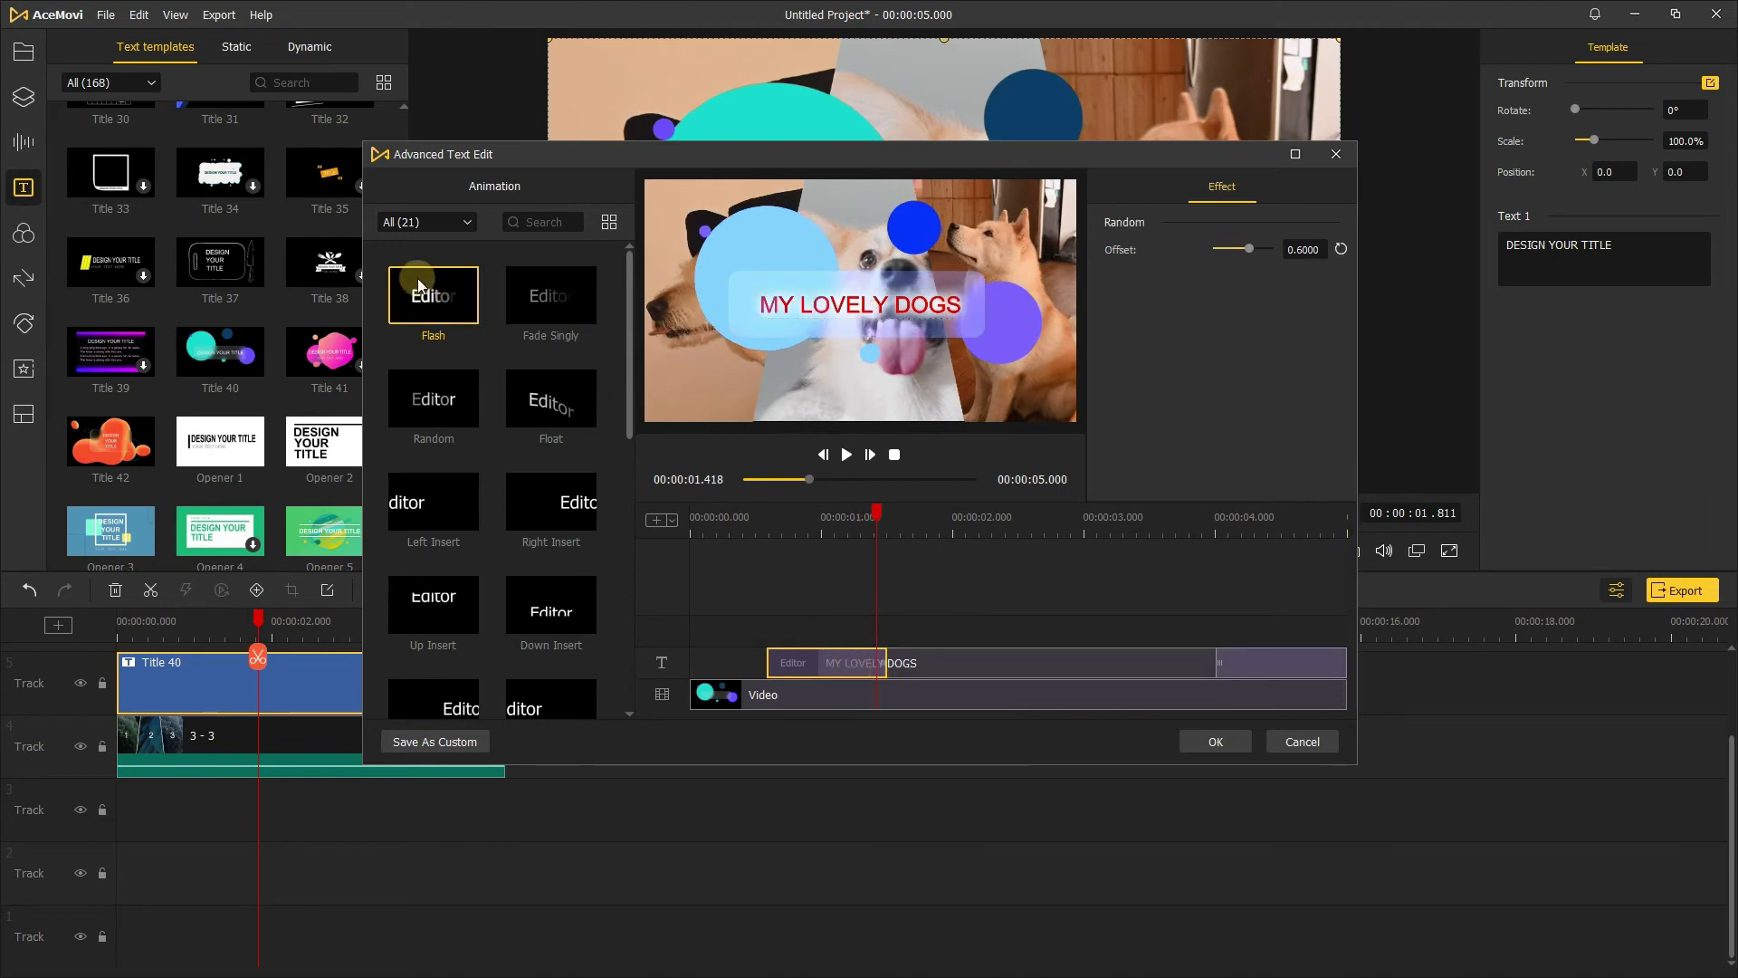
{"action": "left_click", "coordinate": [794, 661]}
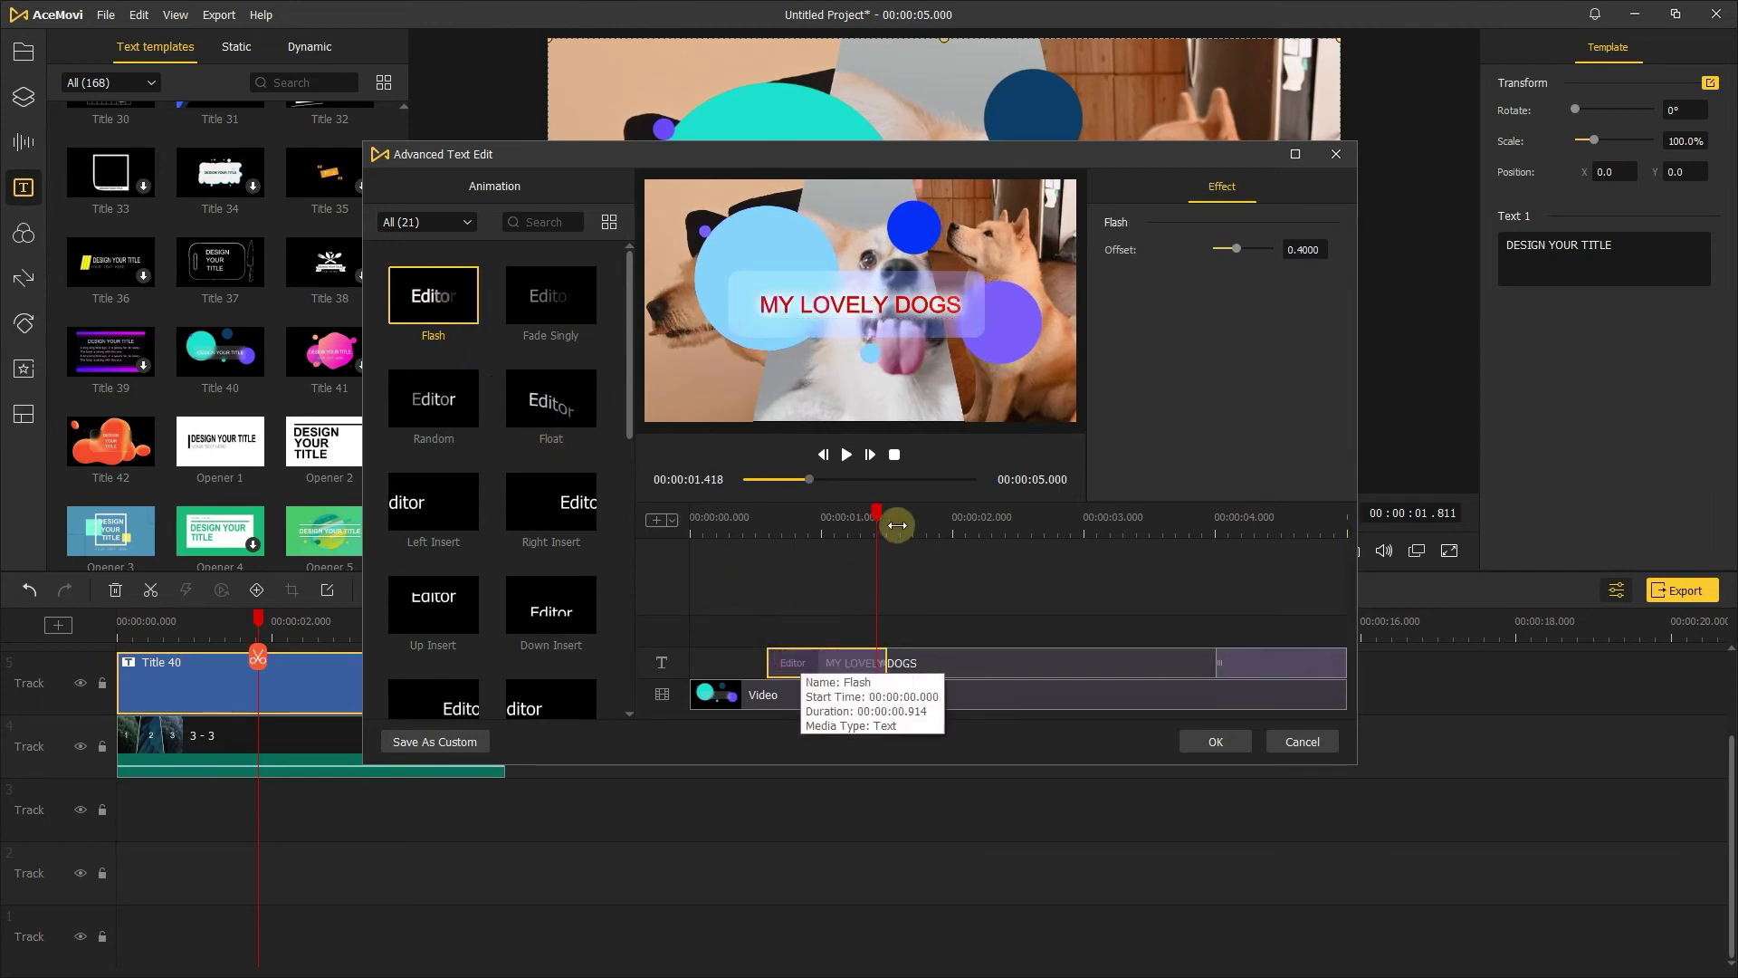
{"action": "left_click_drag", "start_coordinate": [877, 515], "coordinate": [680, 523]}
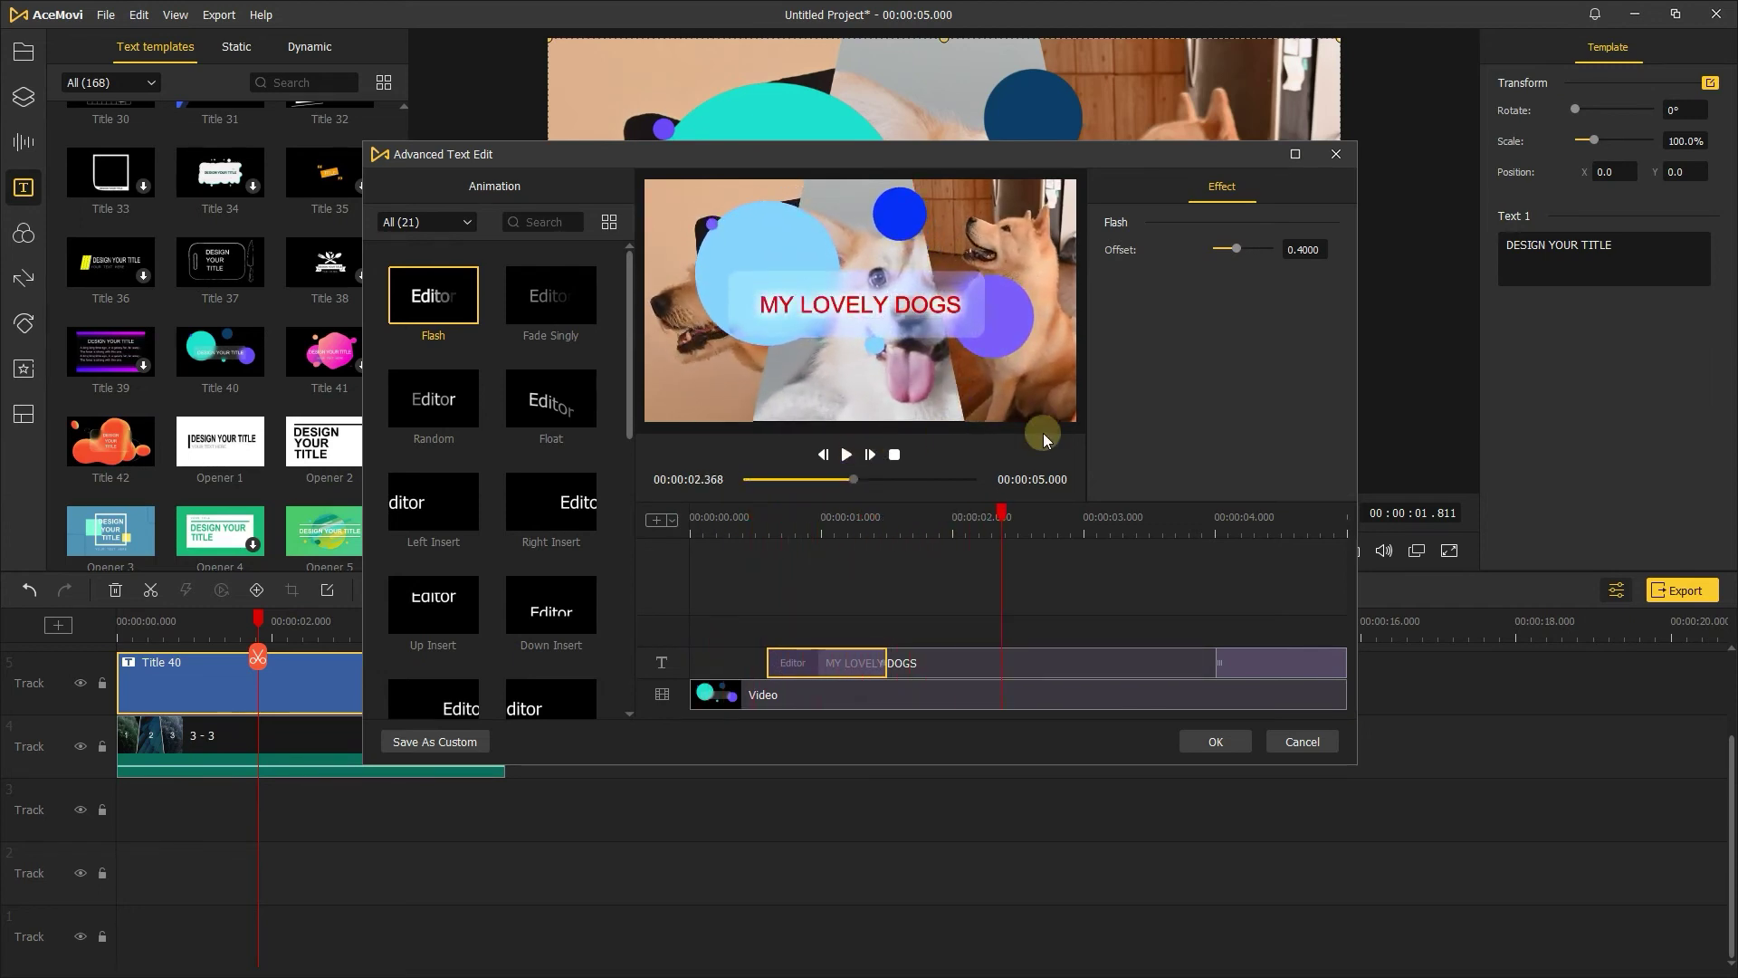
{"action": "left_click", "coordinate": [1222, 744]}
{"action": "mouse_move", "coordinate": [127, 622]}
{"action": "left_mouse_down"}
{"action": "mouse_move", "coordinate": [330, 637]}
{"action": "mouse_move", "coordinate": [313, 634]}
{"action": "left_mouse_up"}
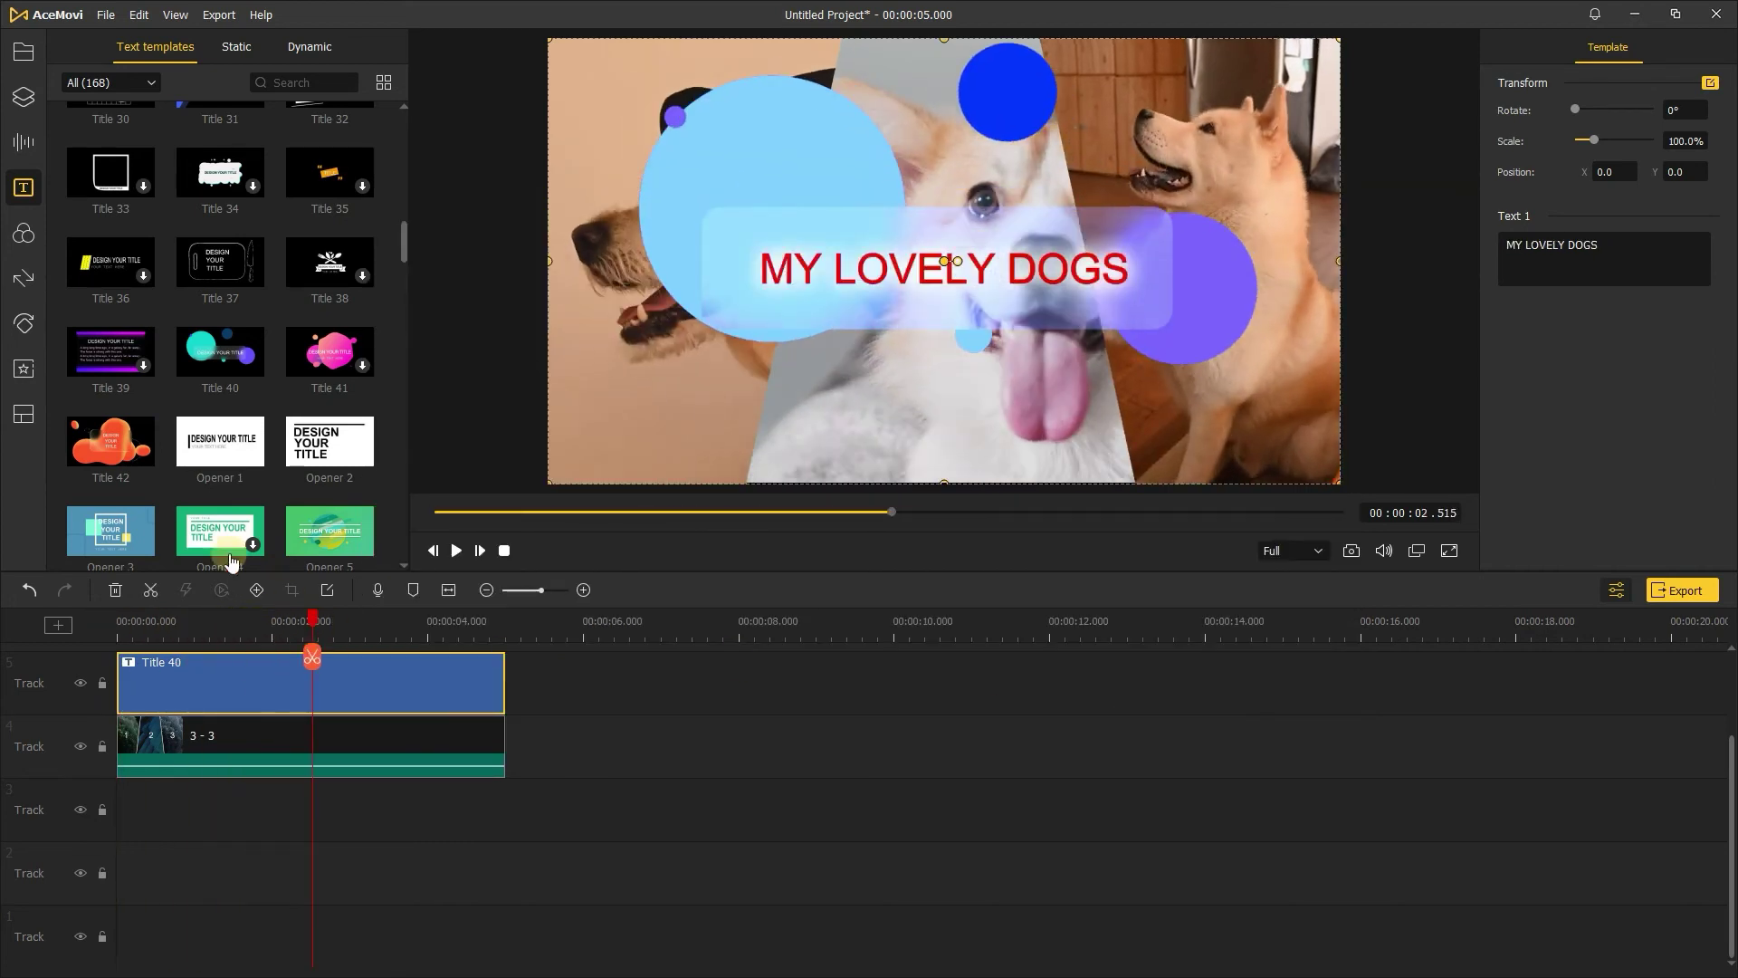
Step: Put a Fade Out motion on the Title 40 clip and play it back from the start
{"action": "left_click", "coordinate": [30, 329]}
{"action": "left_click_drag", "start_coordinate": [184, 154], "coordinate": [308, 683]}
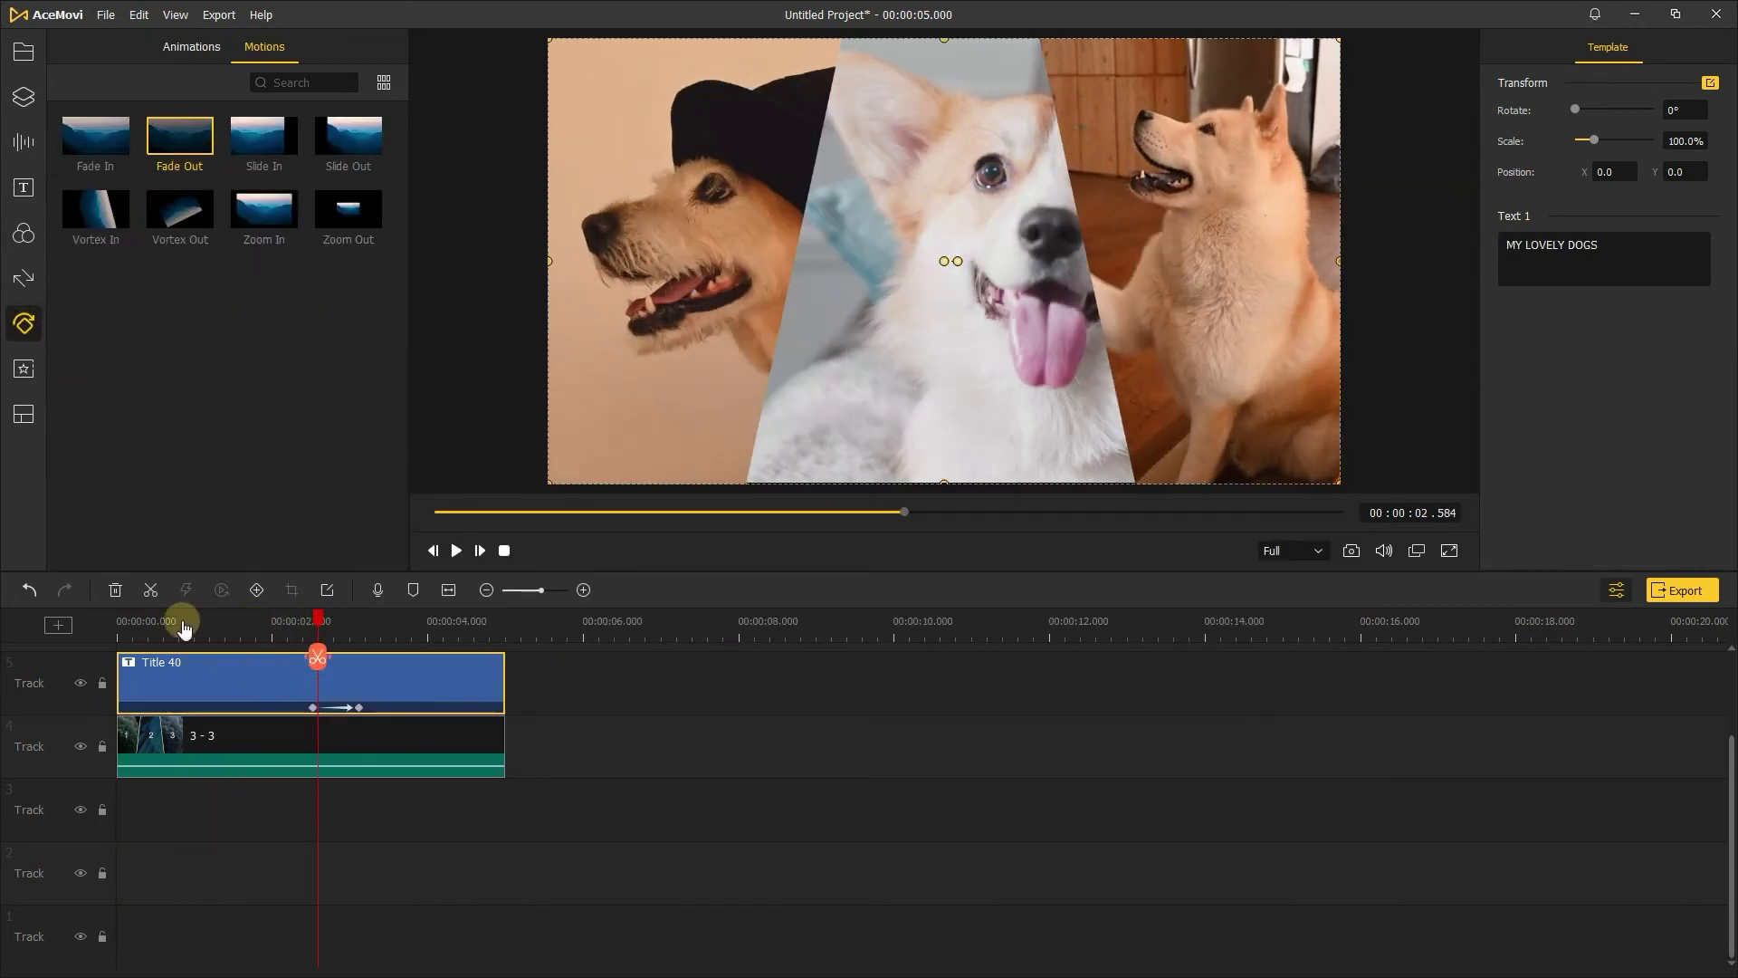
{"action": "left_click", "coordinate": [432, 551]}
{"action": "left_click", "coordinate": [457, 550]}
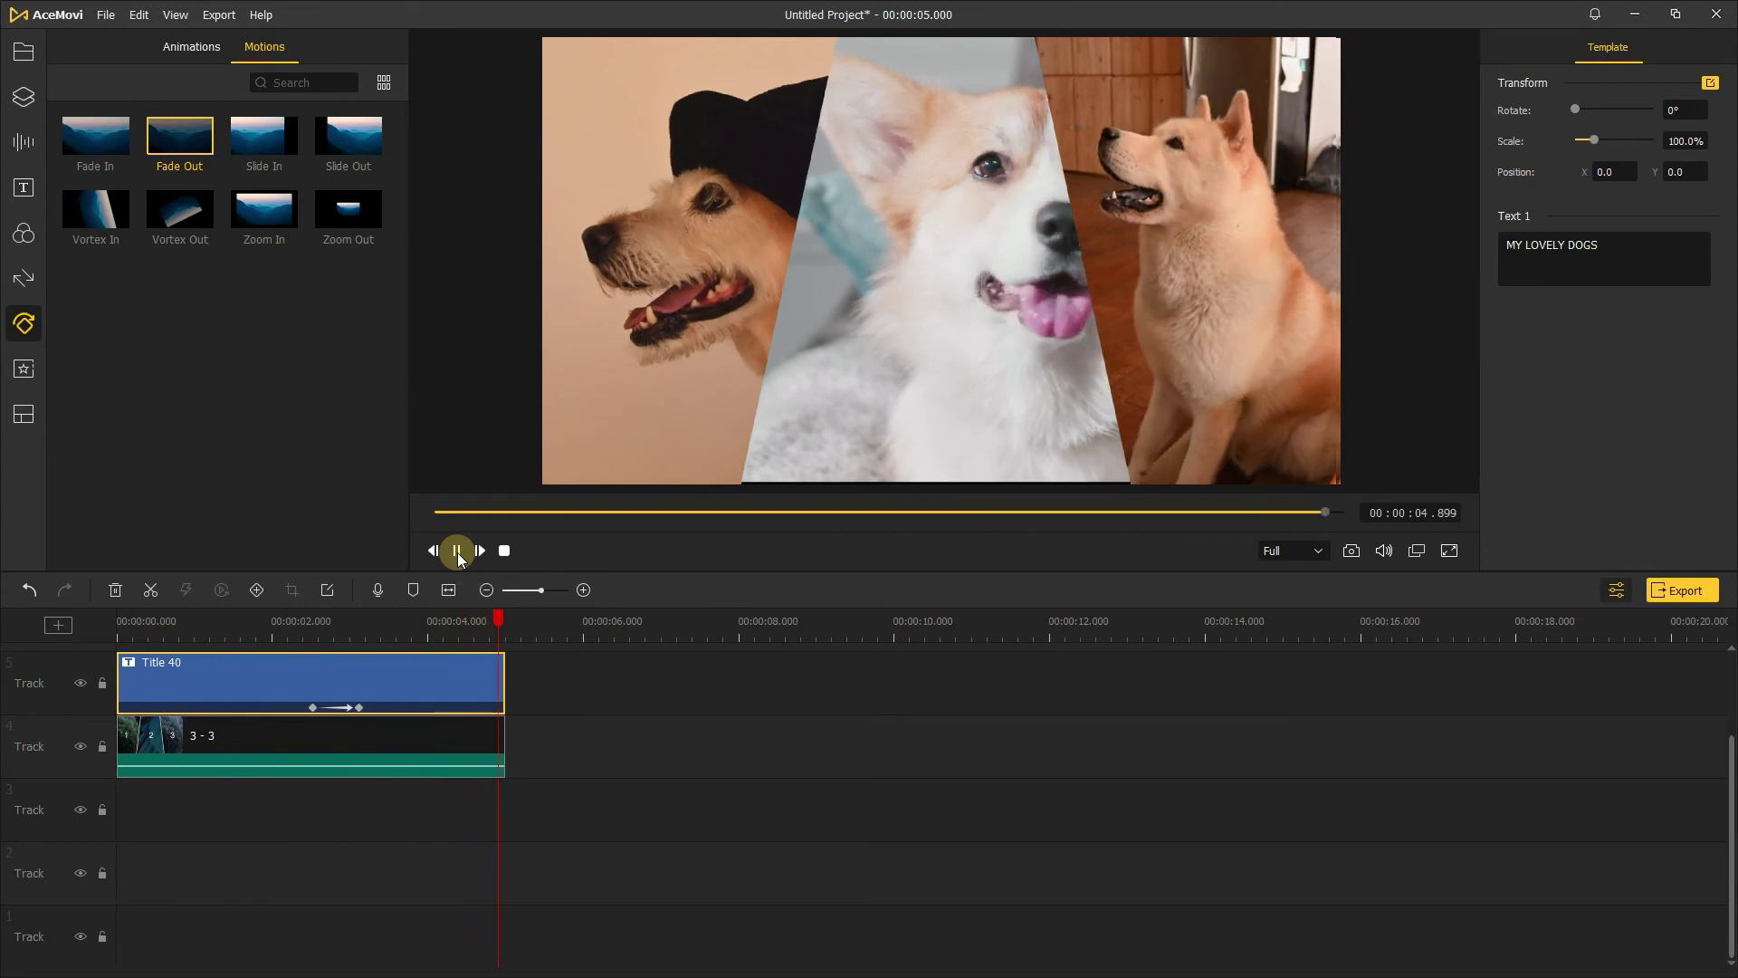
{"action": "mouse_move", "coordinate": [232, 619]}
{"action": "left_mouse_down"}
{"action": "mouse_move", "coordinate": [250, 621]}
{"action": "mouse_move", "coordinate": [192, 622]}
{"action": "mouse_move", "coordinate": [270, 641]}
{"action": "left_mouse_up"}
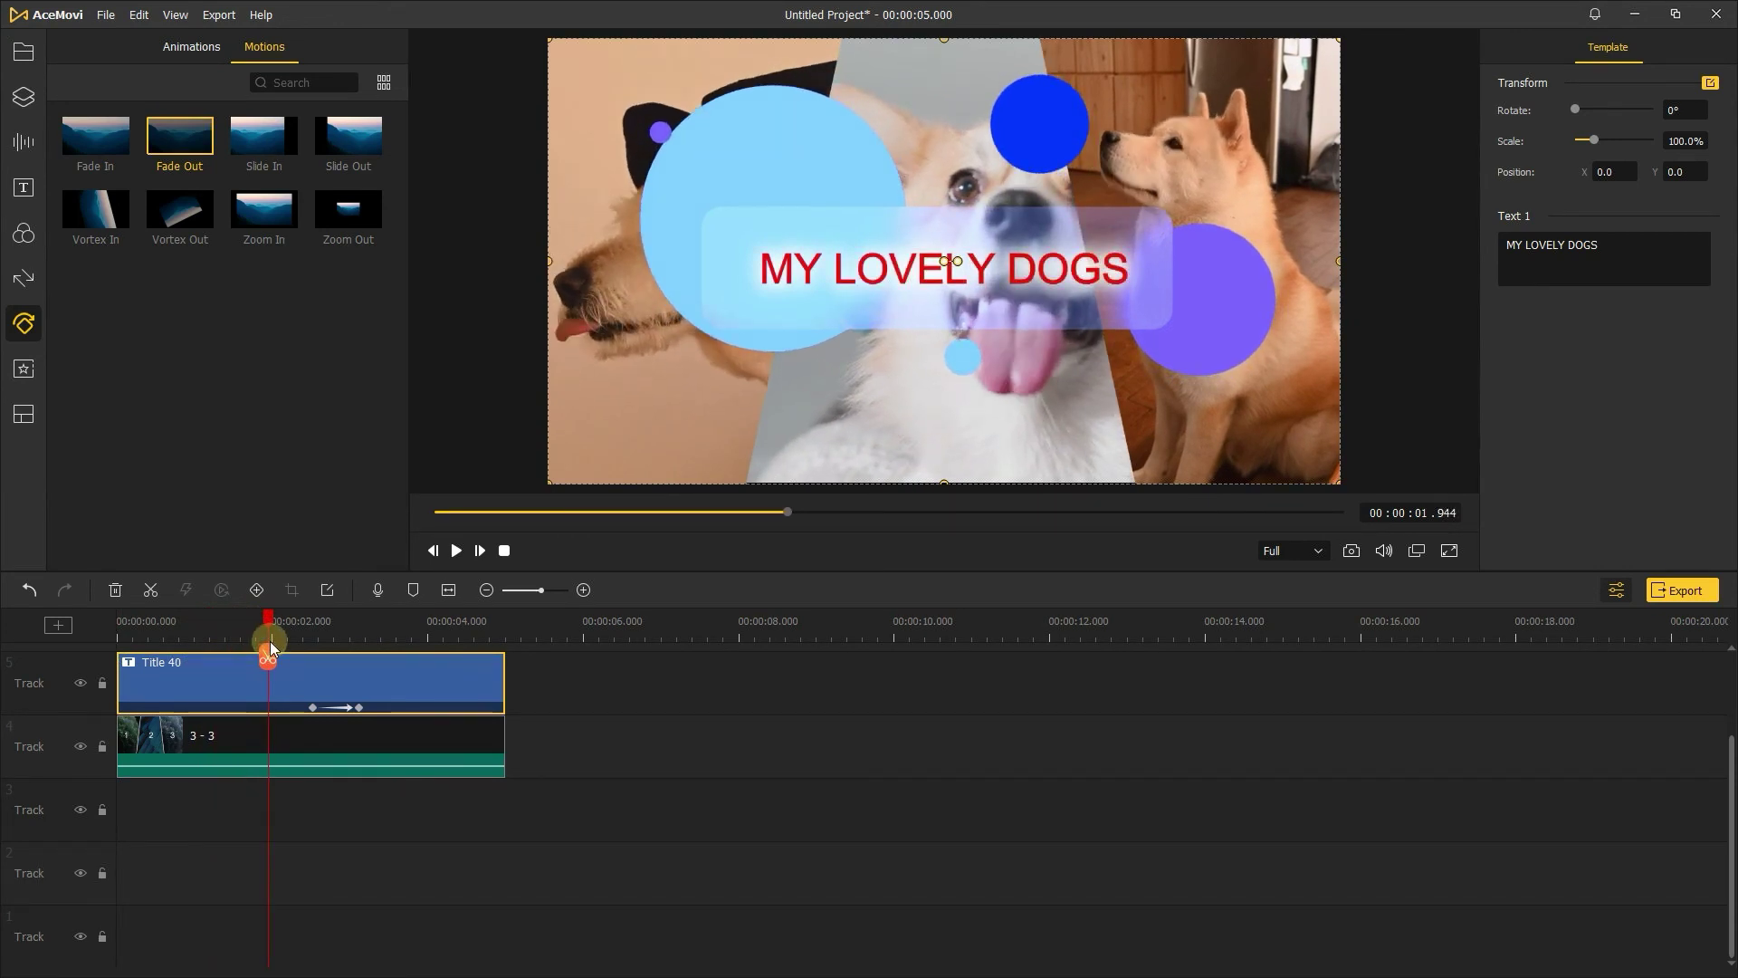